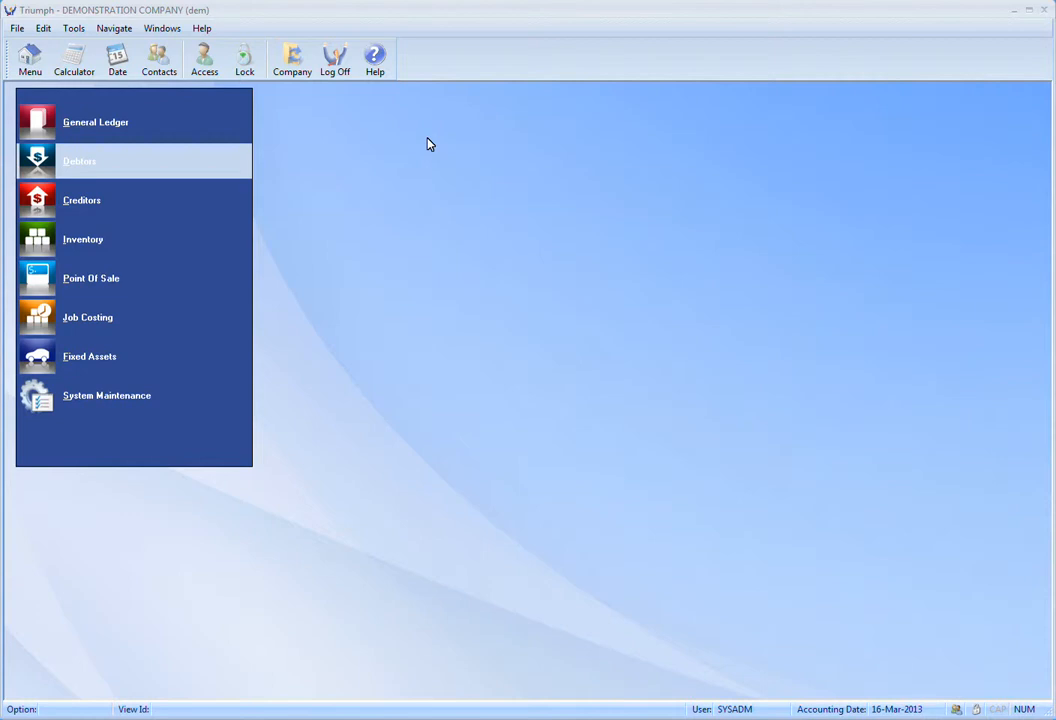
- Open Sales Order & Quote Entry from the Debtors sales order transactions
left_click(160, 166)
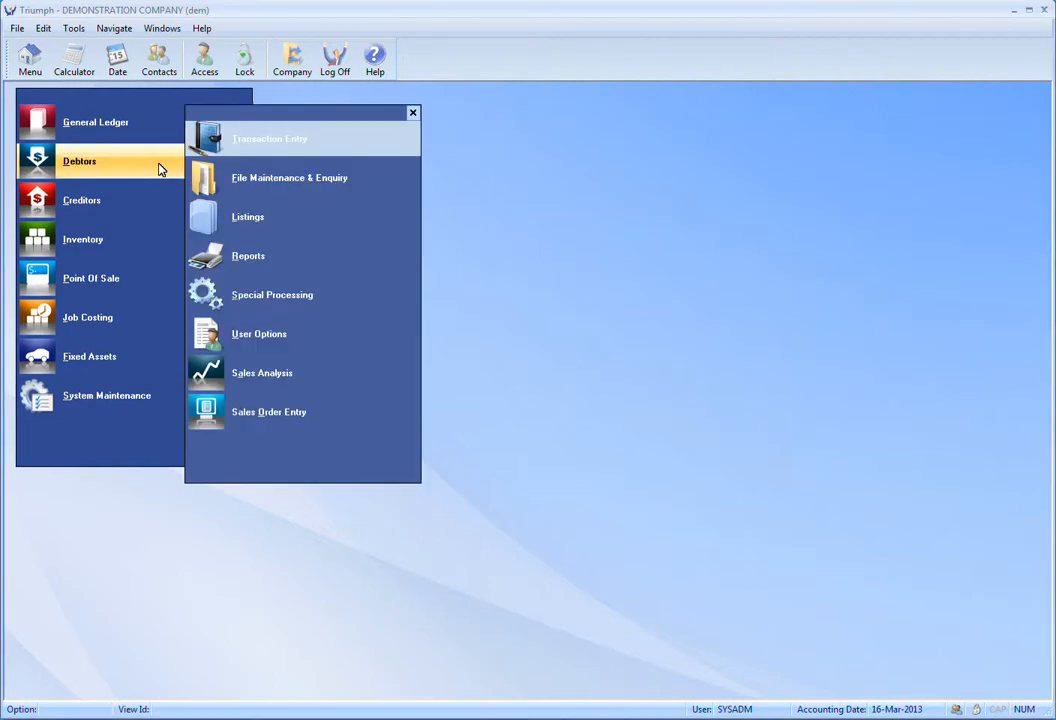
left_click(259, 420)
left_click(499, 166)
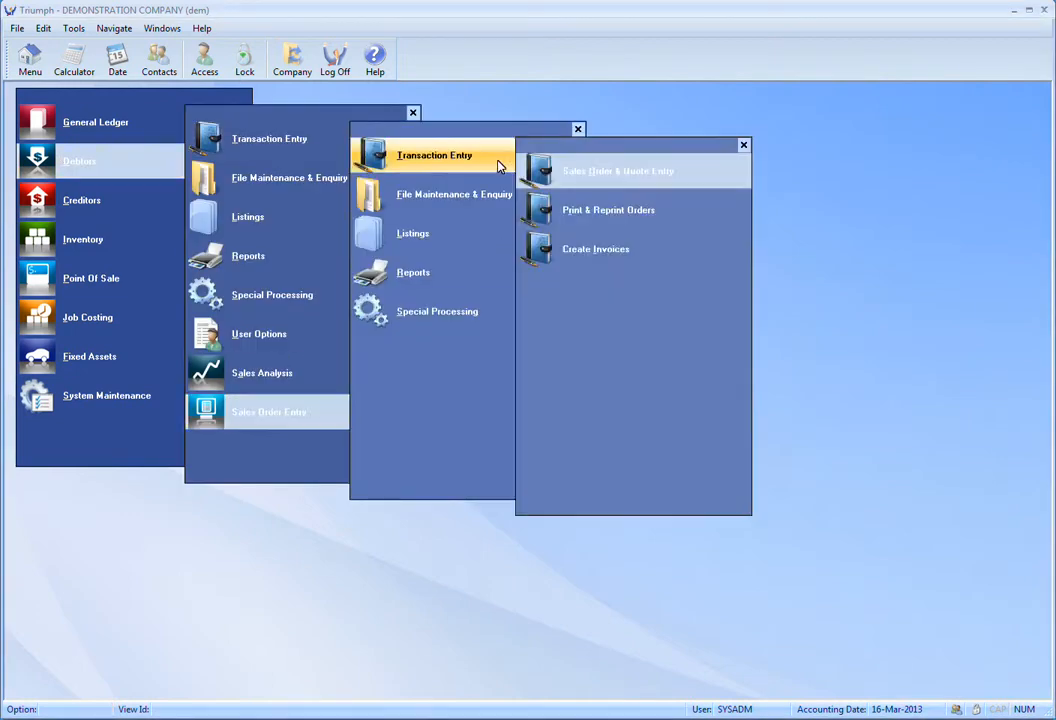
left_click(700, 178)
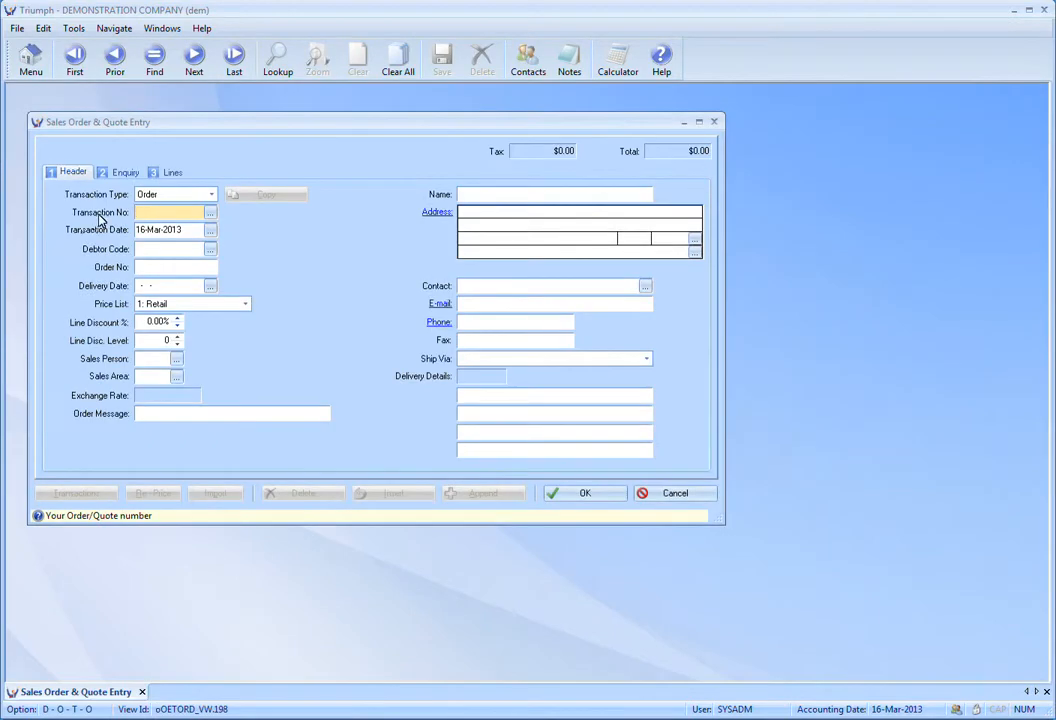
- Look up the existing sales orders, view them with and without all orders included, and leave the lookup
left_click(210, 213)
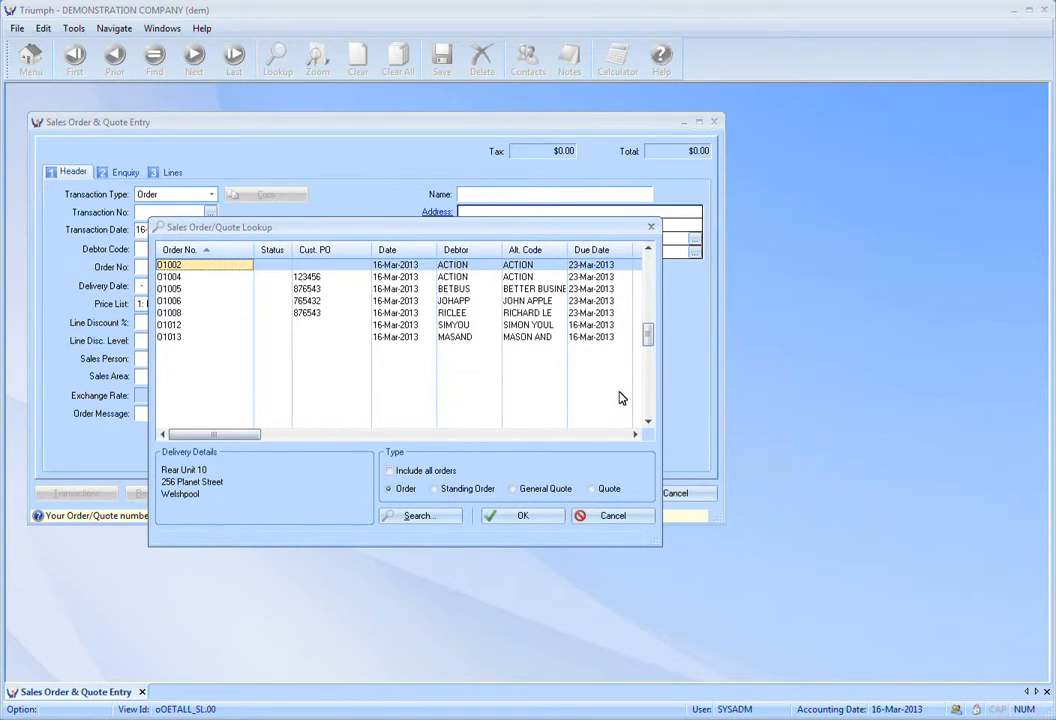
left_click(389, 473)
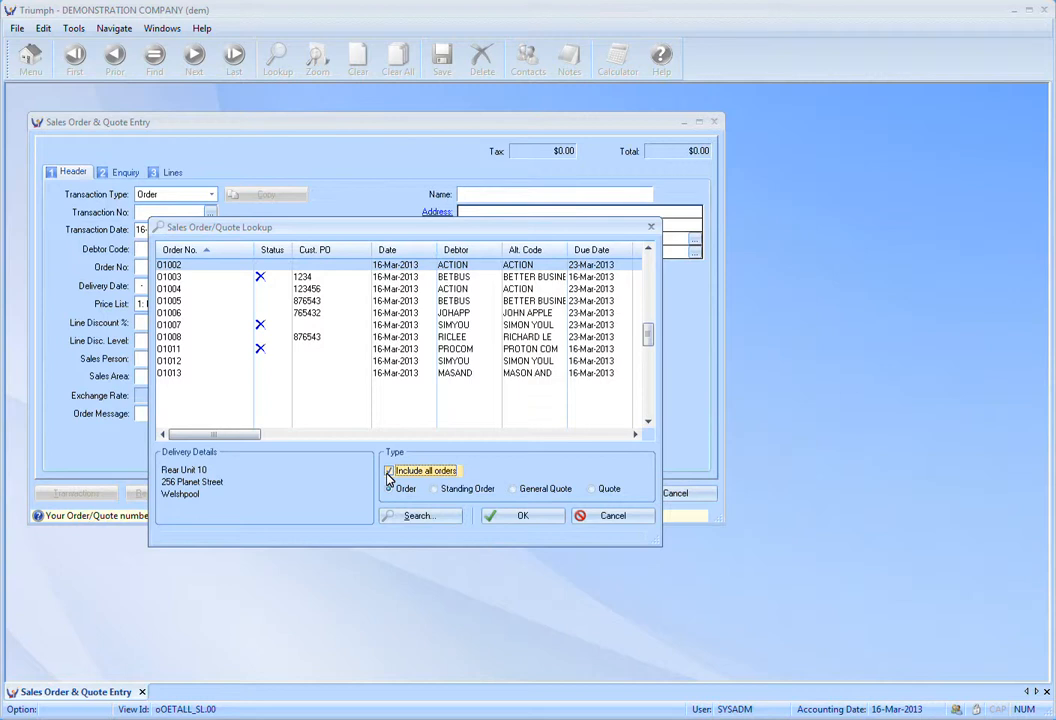
left_click(389, 474)
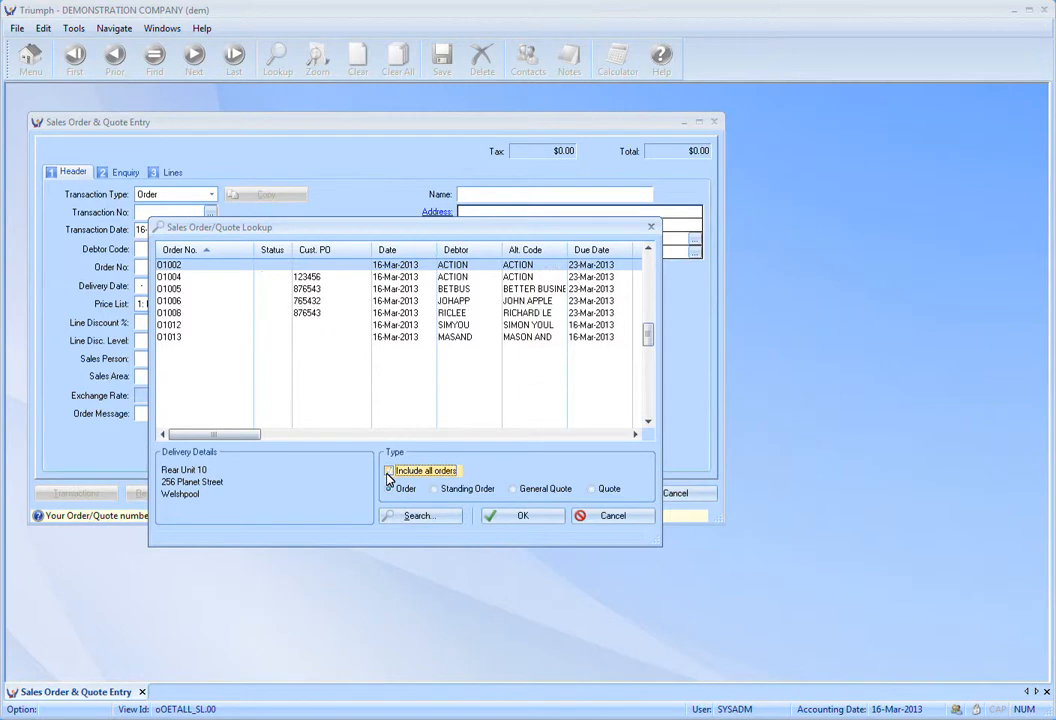
left_click(608, 516)
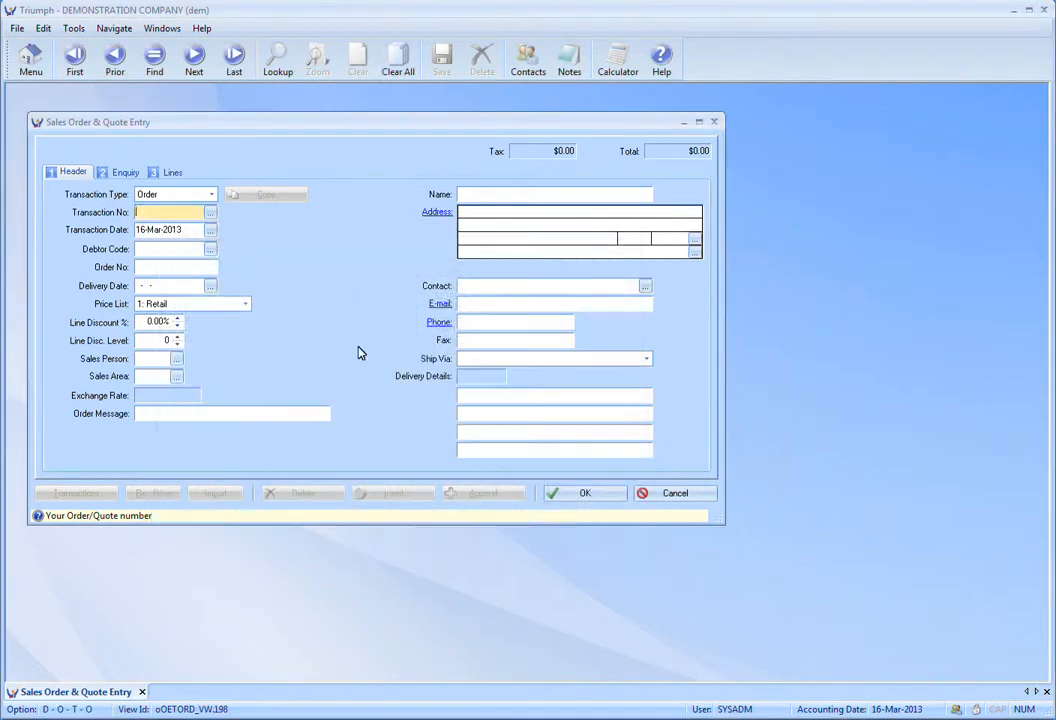
- Select Richard Lee And Associates as the new order's debtor and append a line for 12 of stock item 0692
left_click(210, 248)
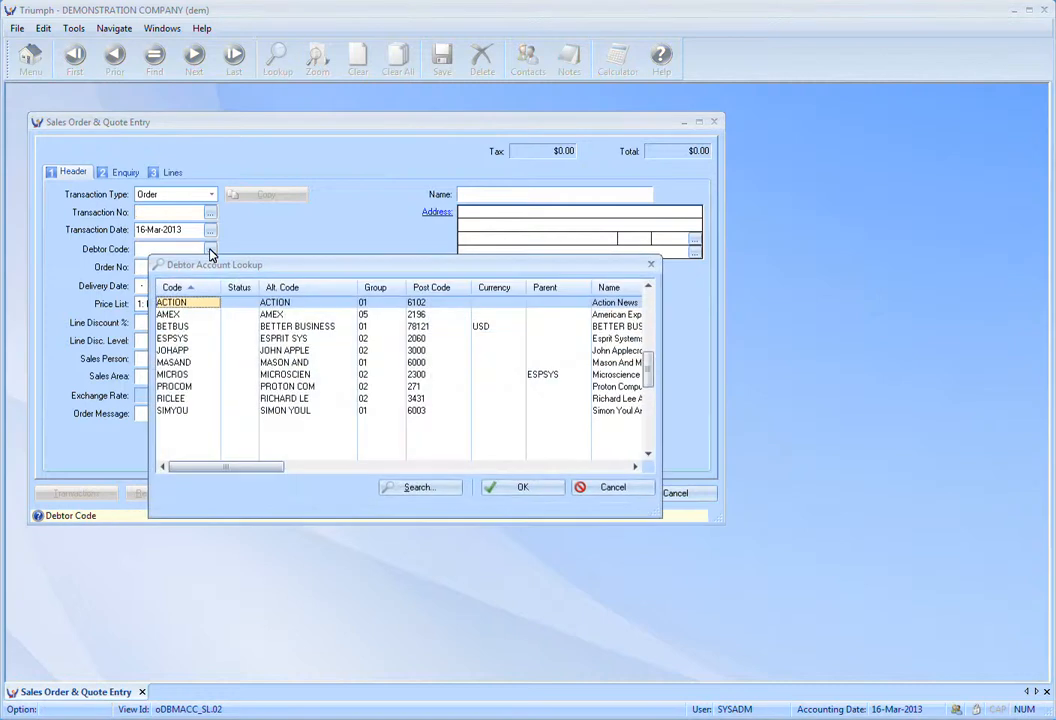
double_click(172, 399)
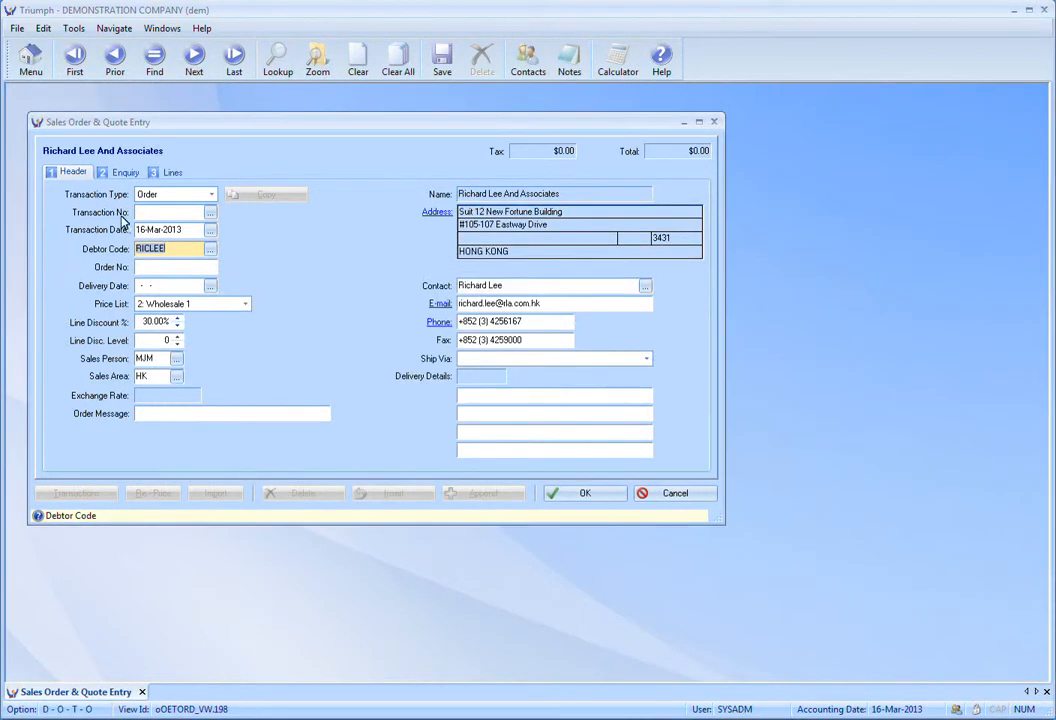
left_click(172, 173)
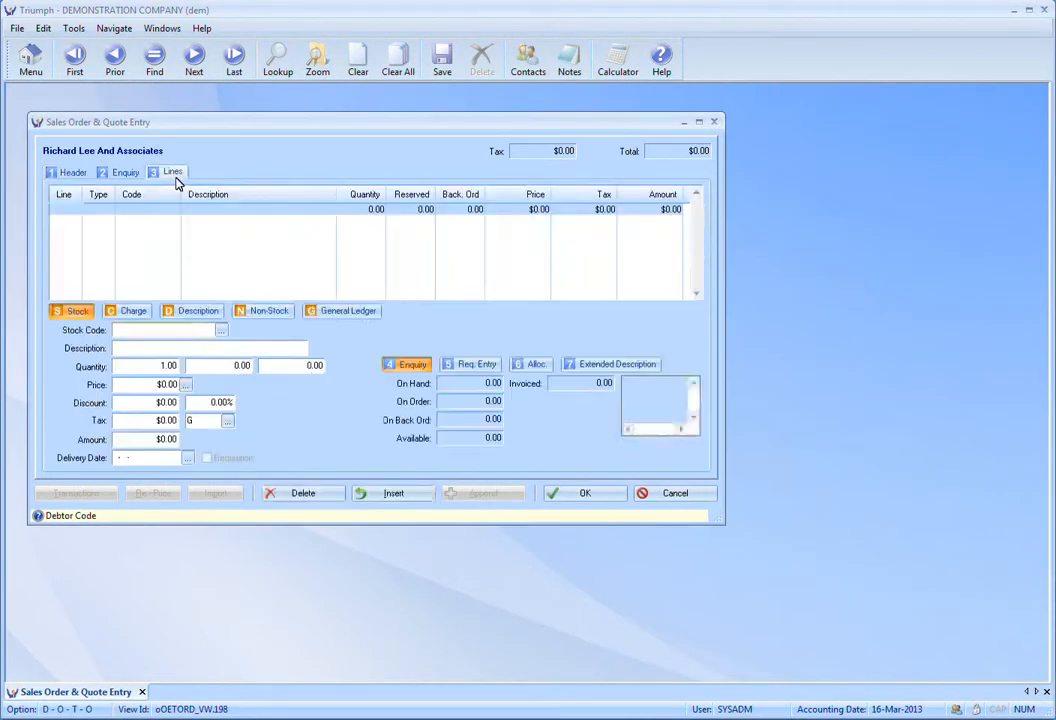
left_click(221, 331)
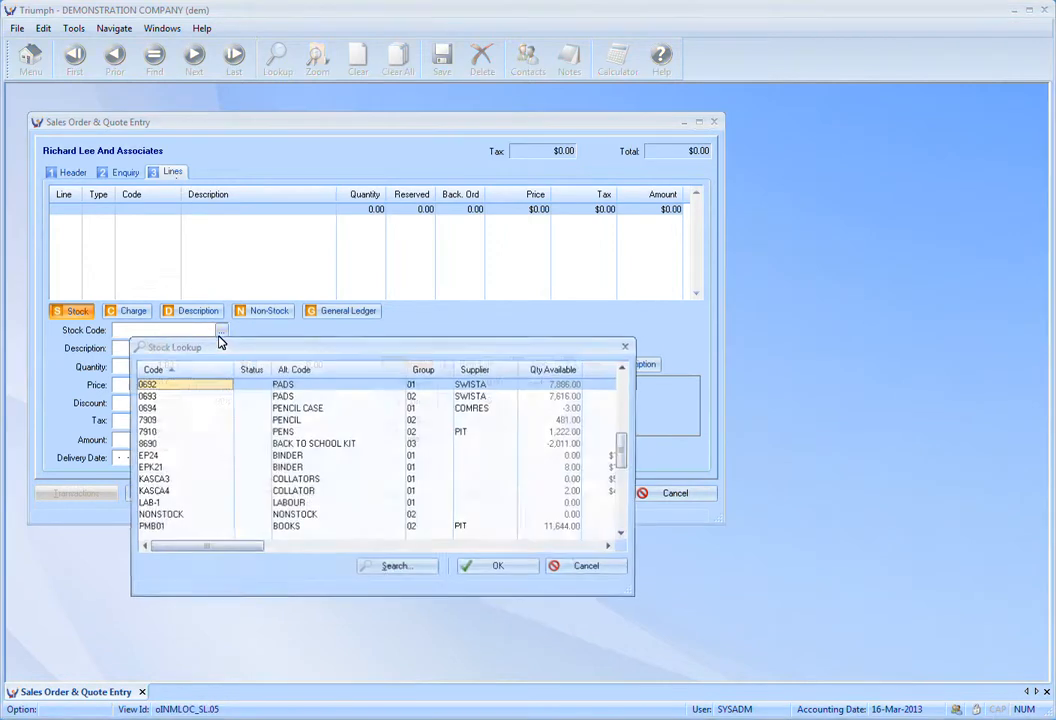
double_click(281, 386)
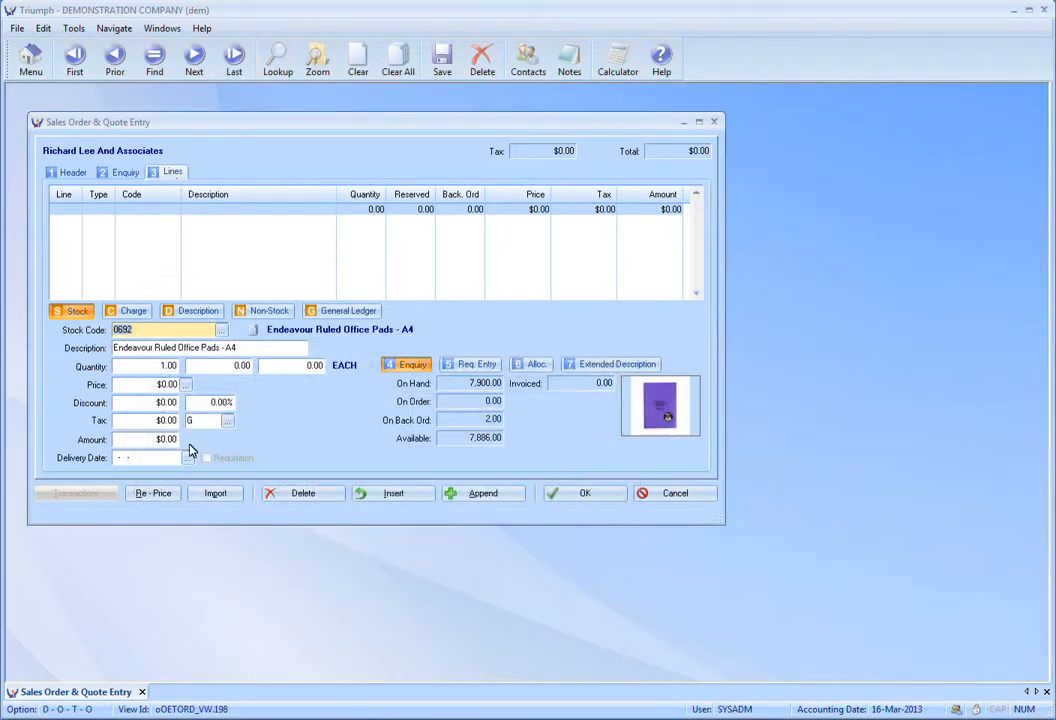
key("Tab")
type("12")
key("Tab")
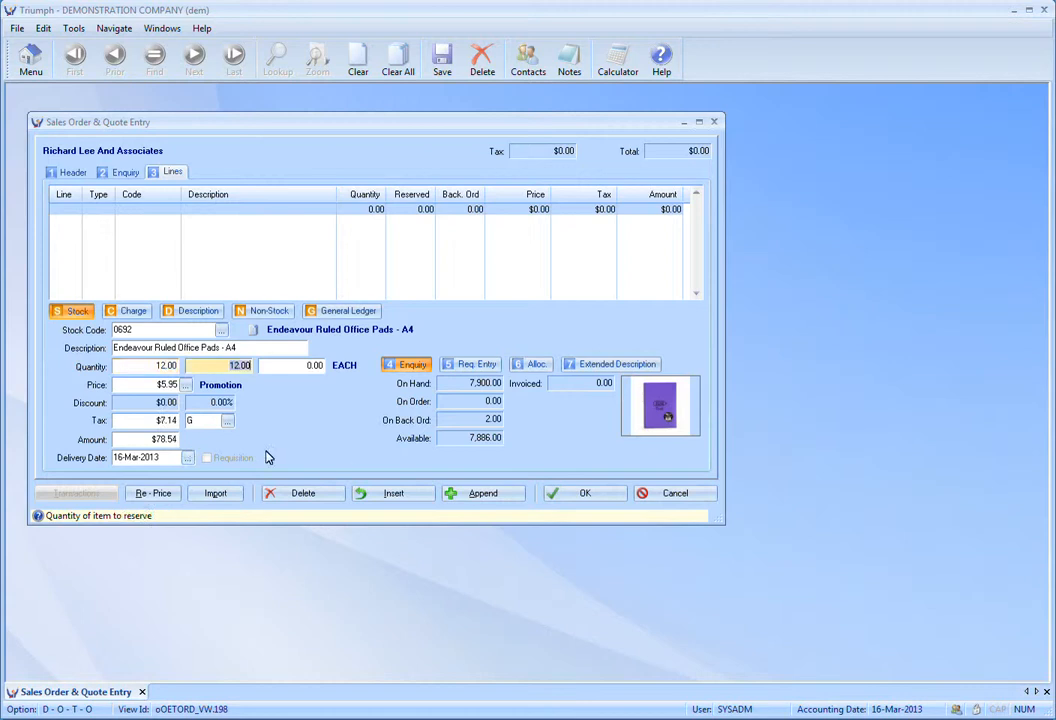
left_click(463, 494)
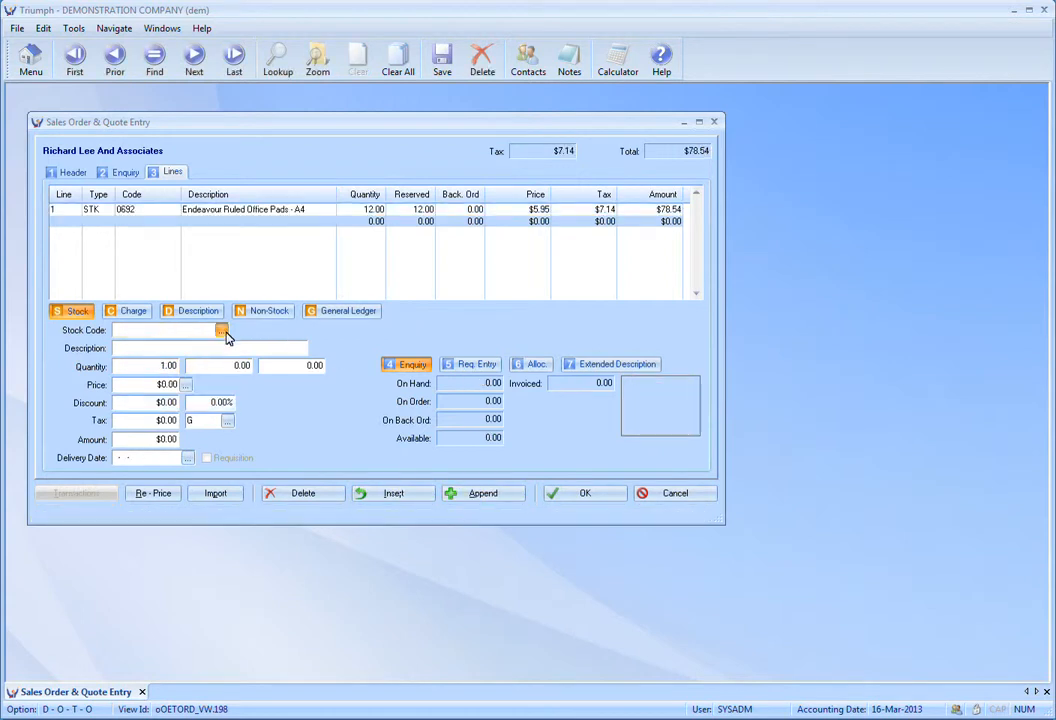
- Append an order line for 2 of stock item 0694, Pencil case for schools
left_click(222, 331)
double_click(284, 407)
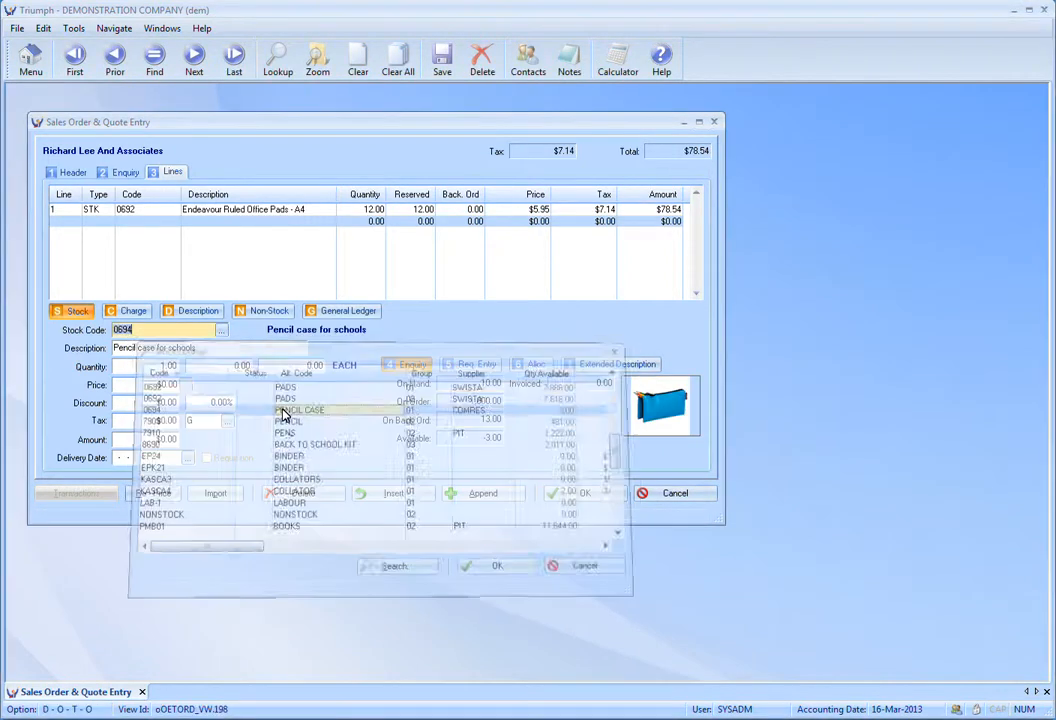
type("2")
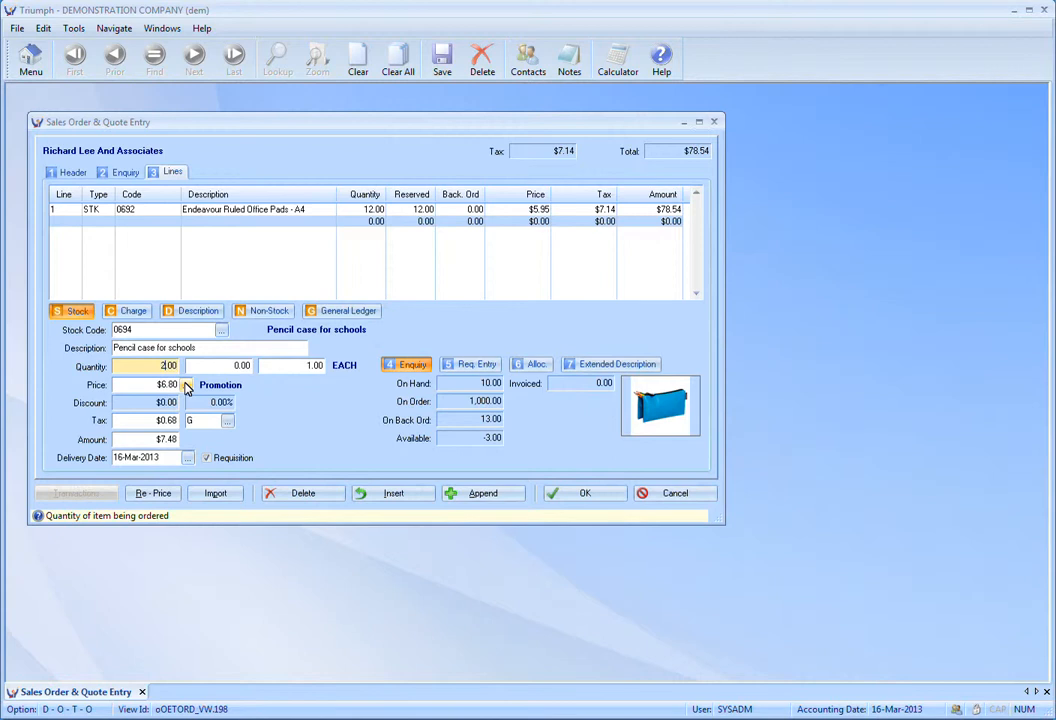
key("Tab")
left_click(491, 501)
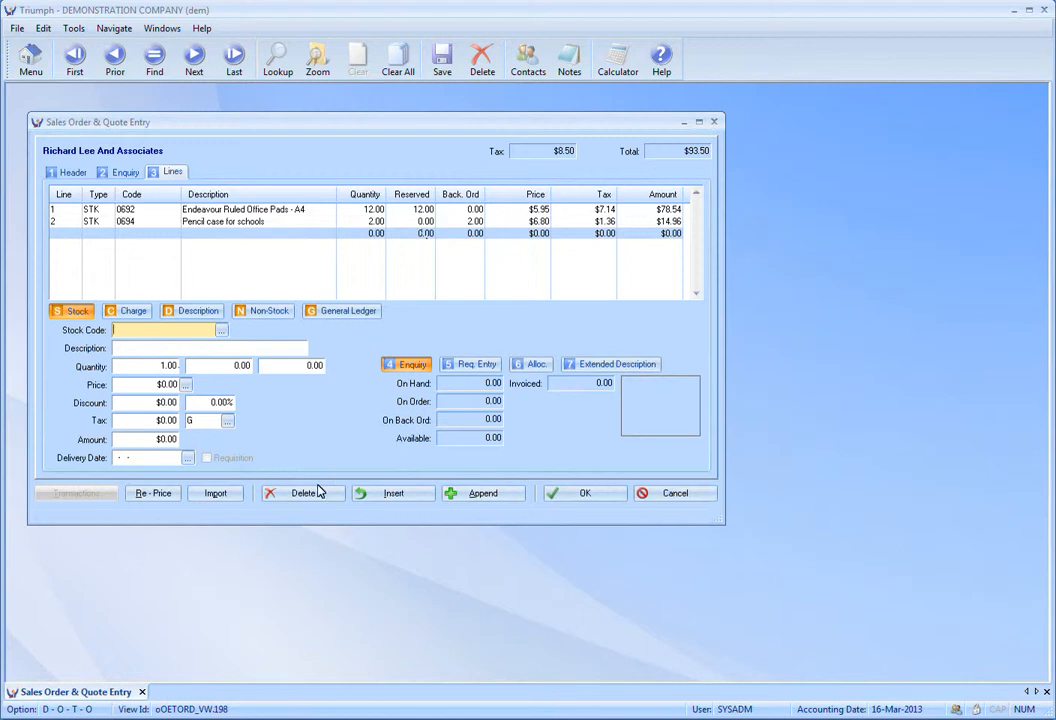
- Process the order despite the credit limit, previewing the customer order document without processing an invoice
left_click(560, 495)
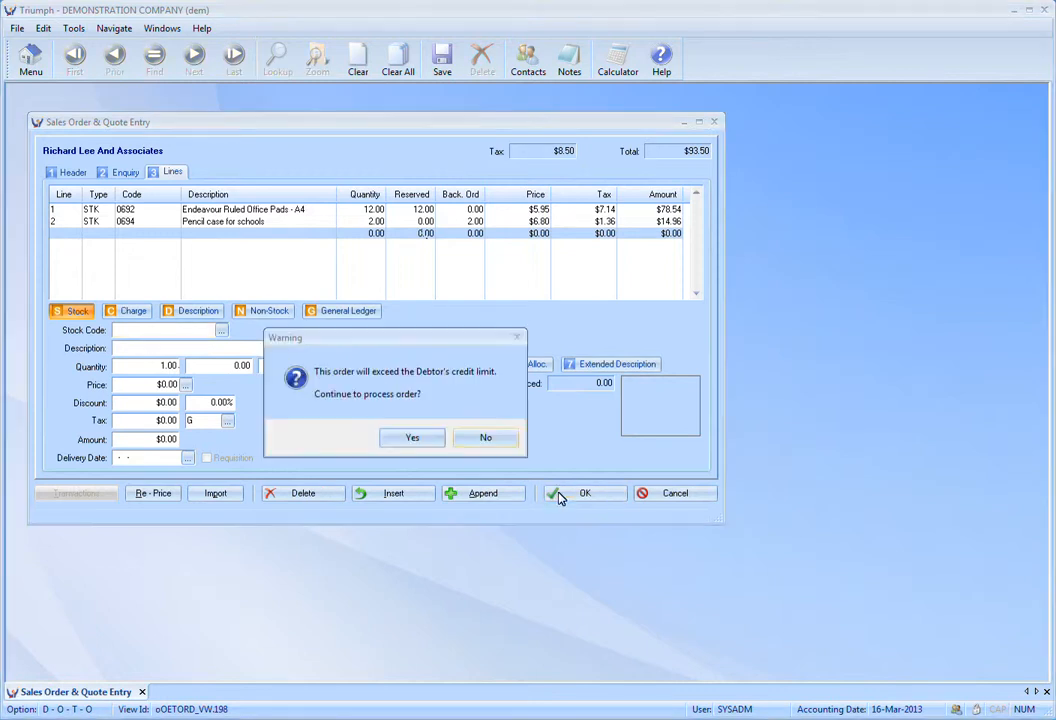
left_click(410, 440)
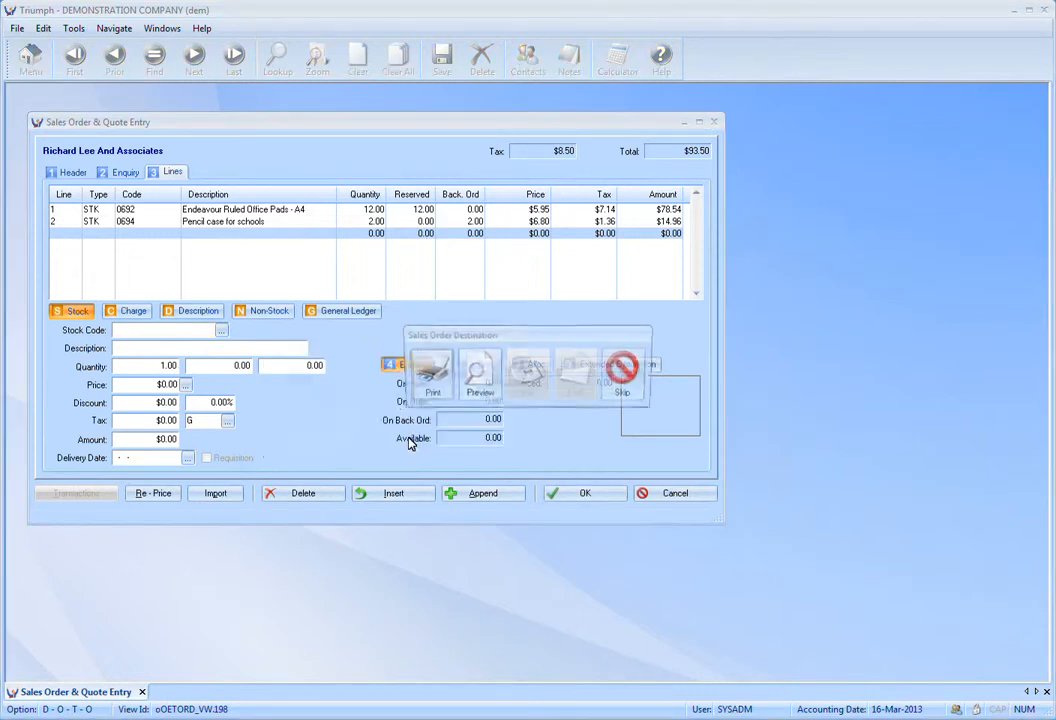
left_click(477, 391)
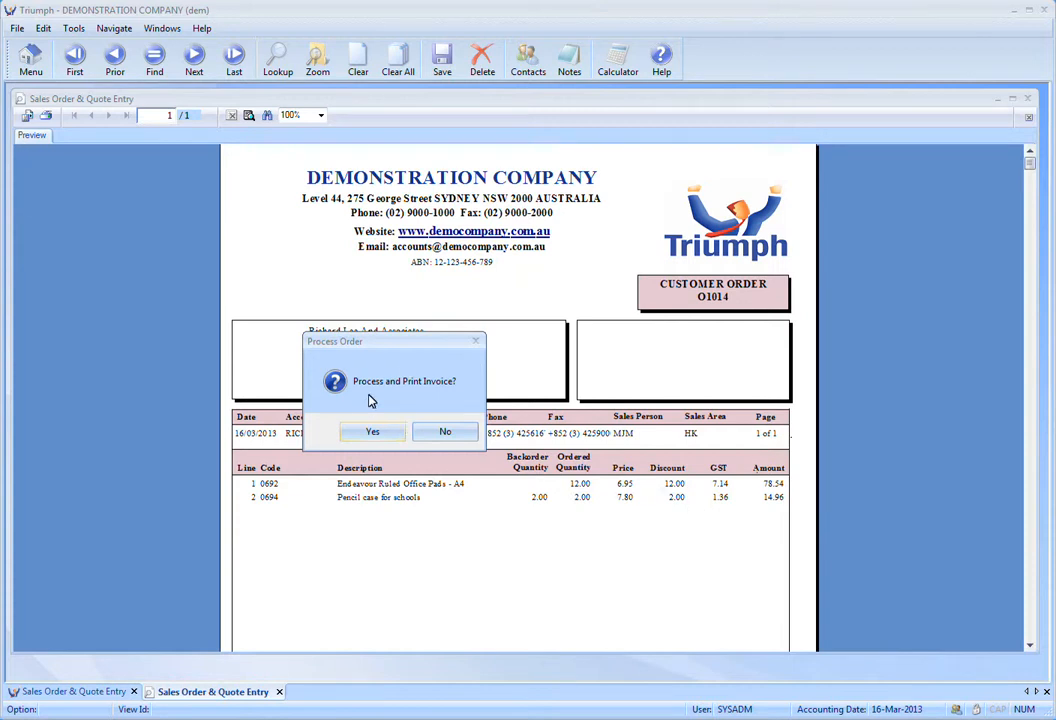
left_click(445, 432)
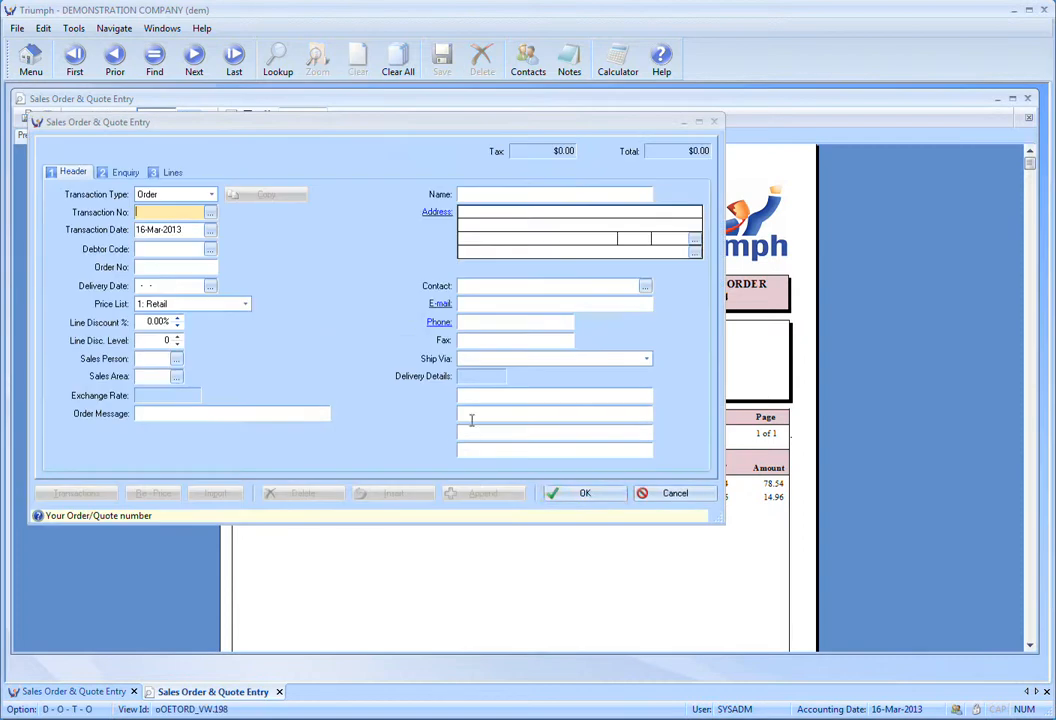
left_click(1027, 101)
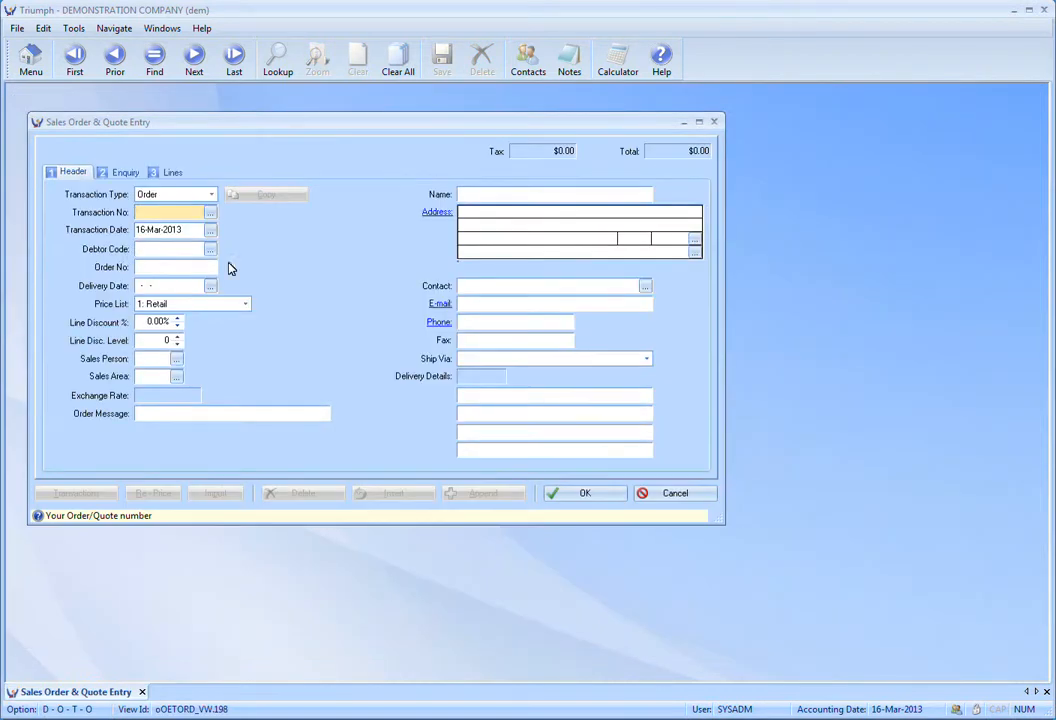
- Reopen the newly created Richard Lee And Associates order and start a new line below the pencil case line
left_click(210, 213)
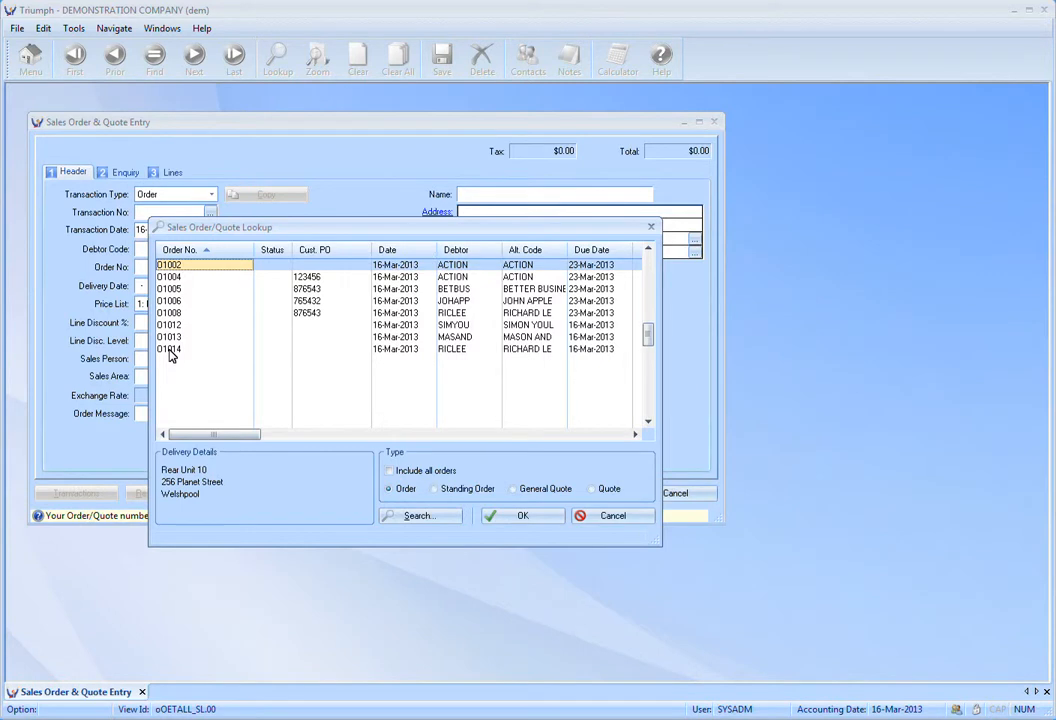
double_click(170, 350)
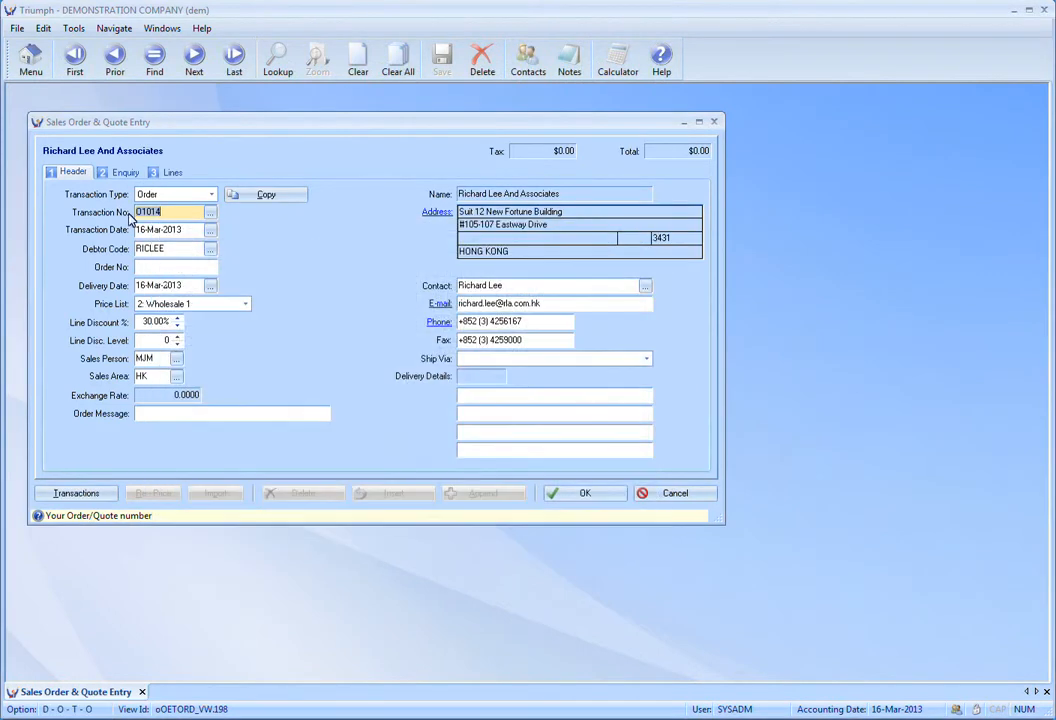
left_click(170, 175)
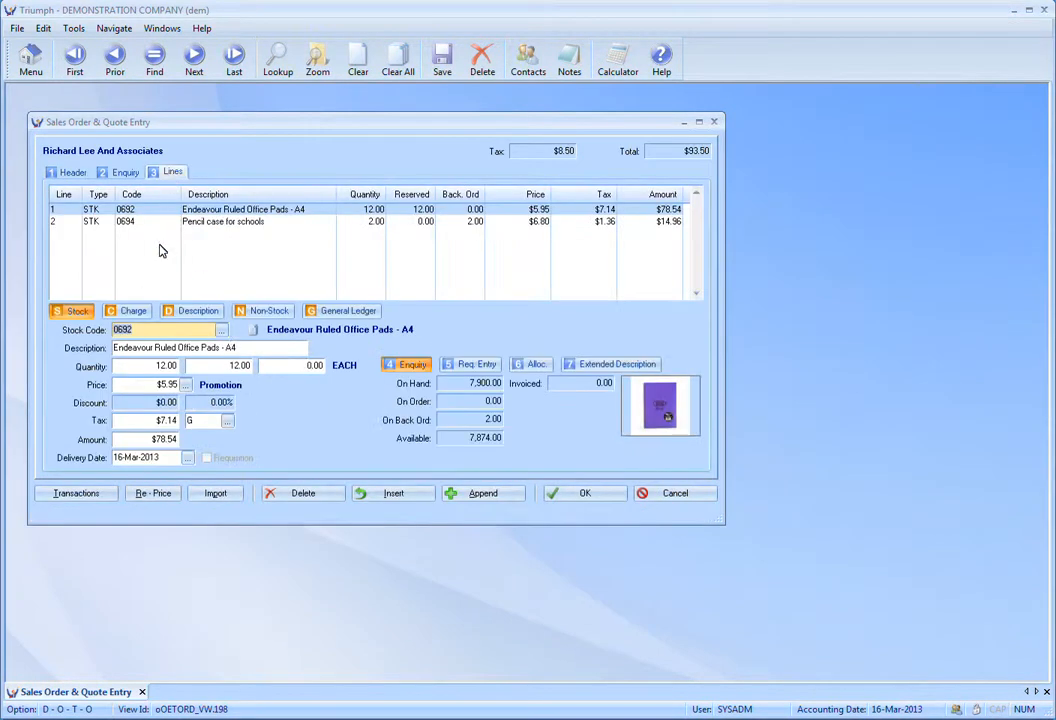
left_click(133, 222)
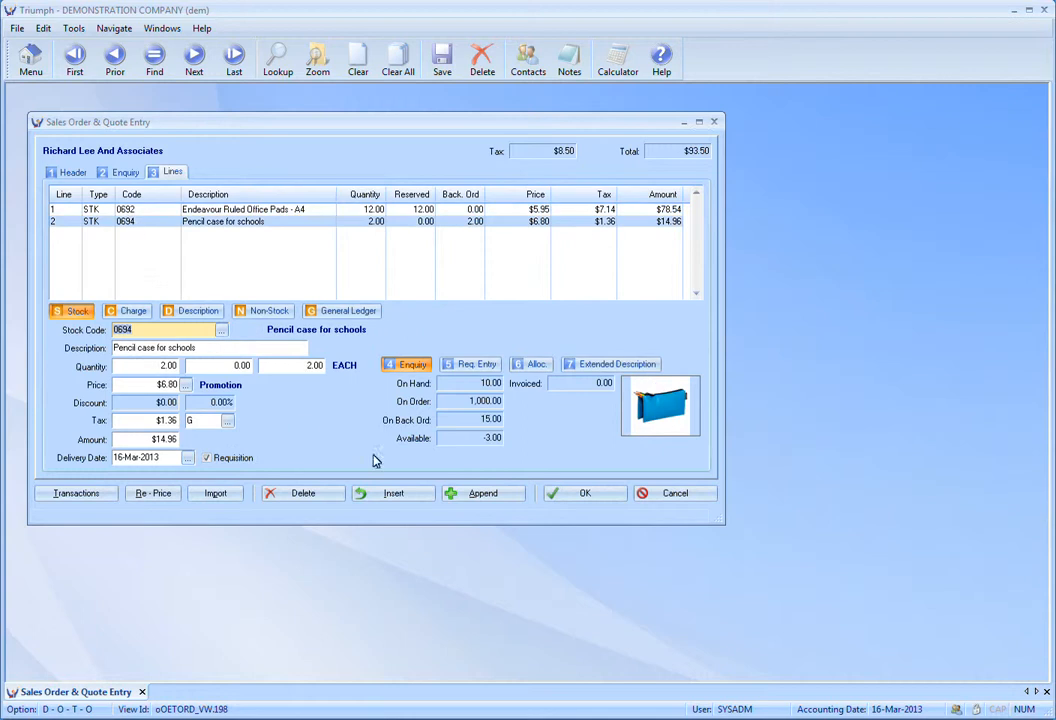
left_click(485, 500)
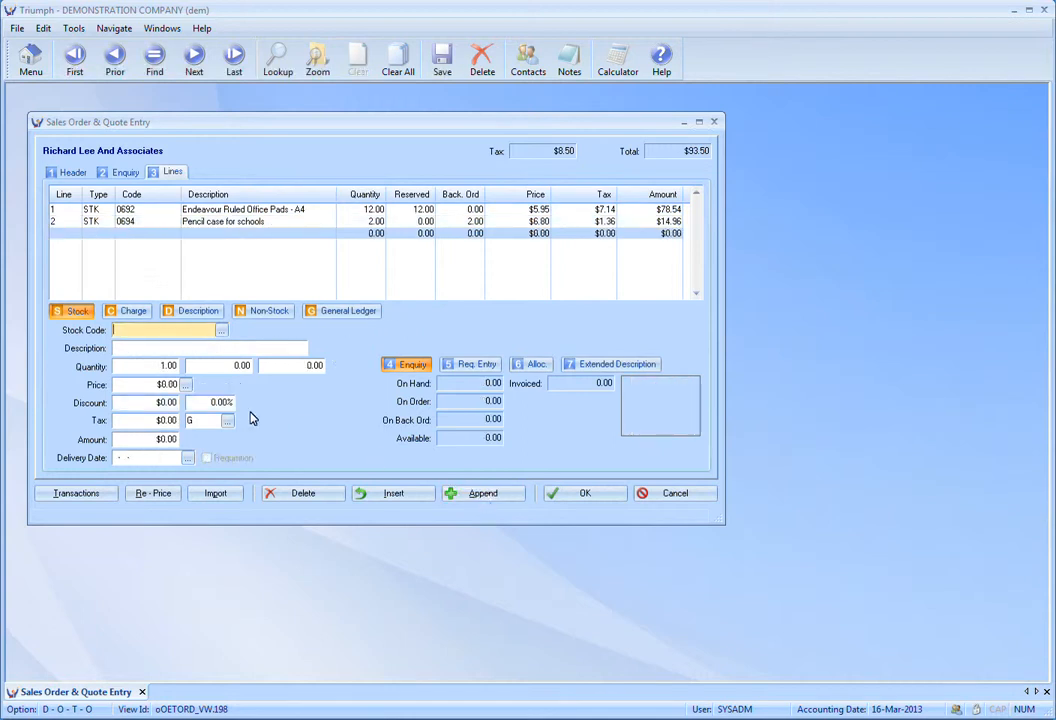
left_click(220, 333)
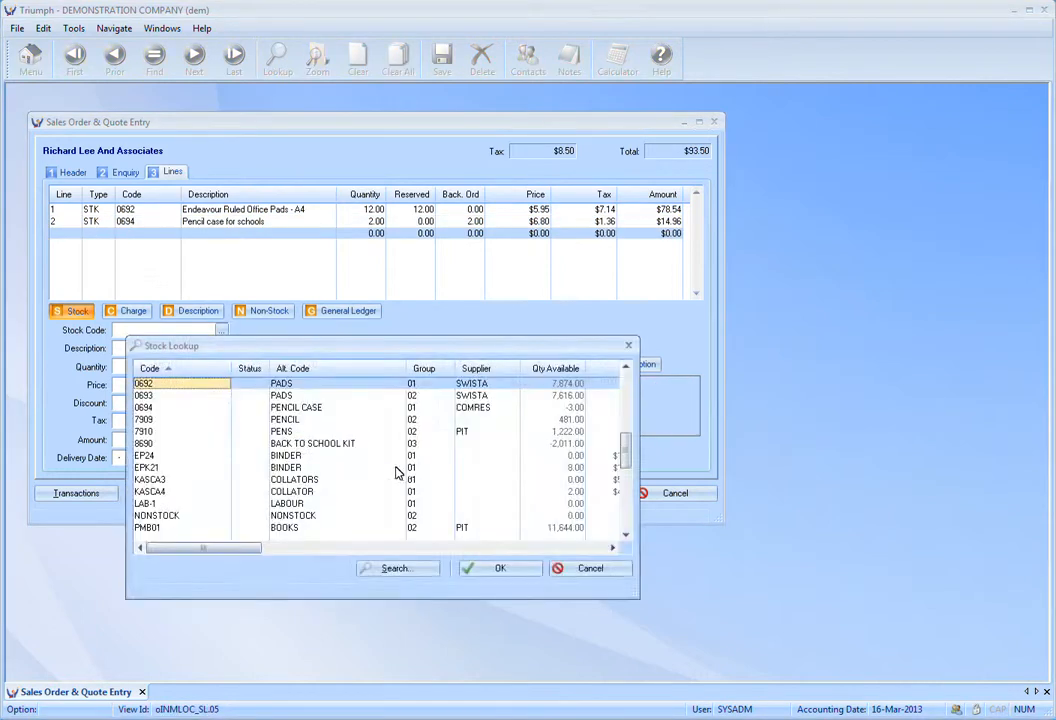
double_click(290, 395)
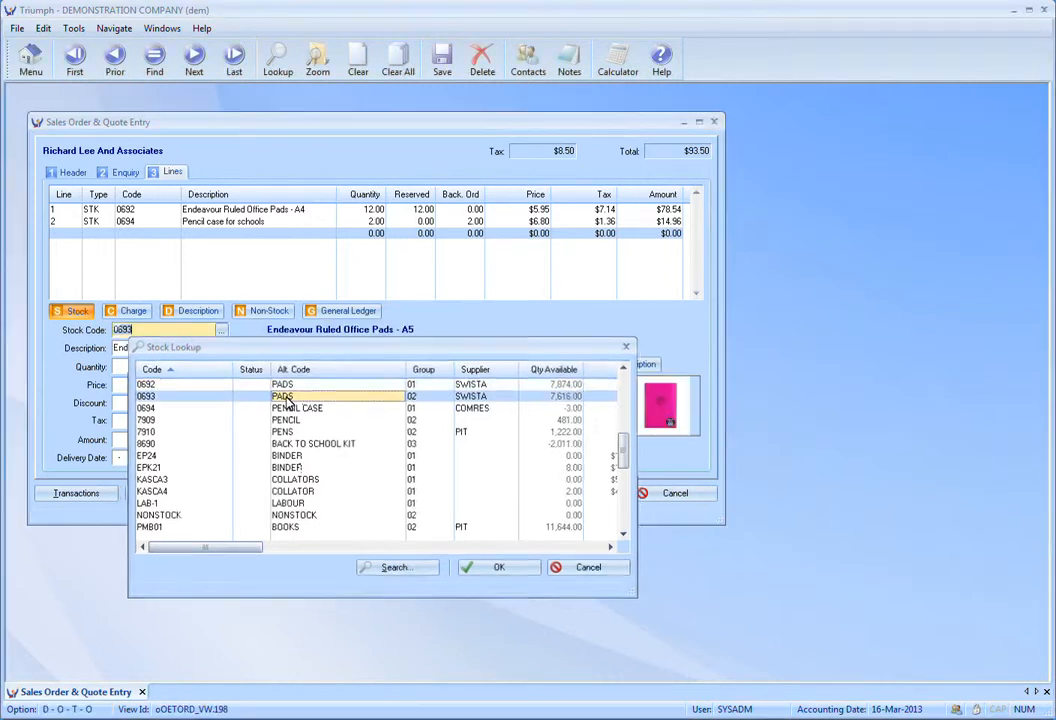
key("Tab")
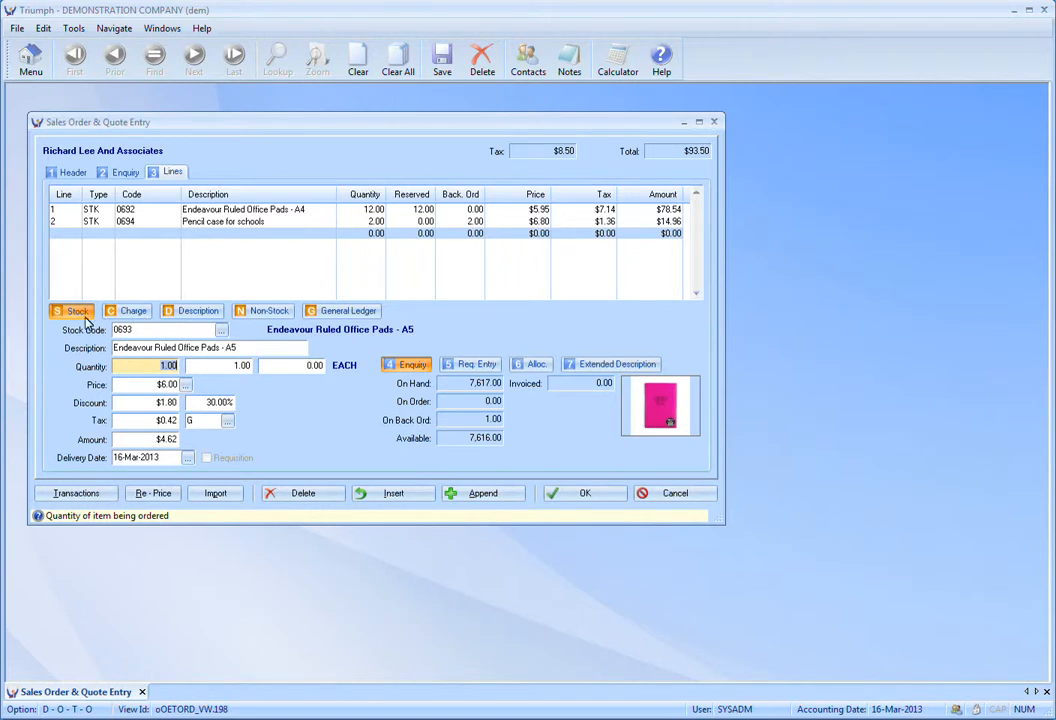
- Add the FR Freight Charge as a charge line priced at $25.00 and accept the updated order
left_click(137, 315)
left_click(153, 331)
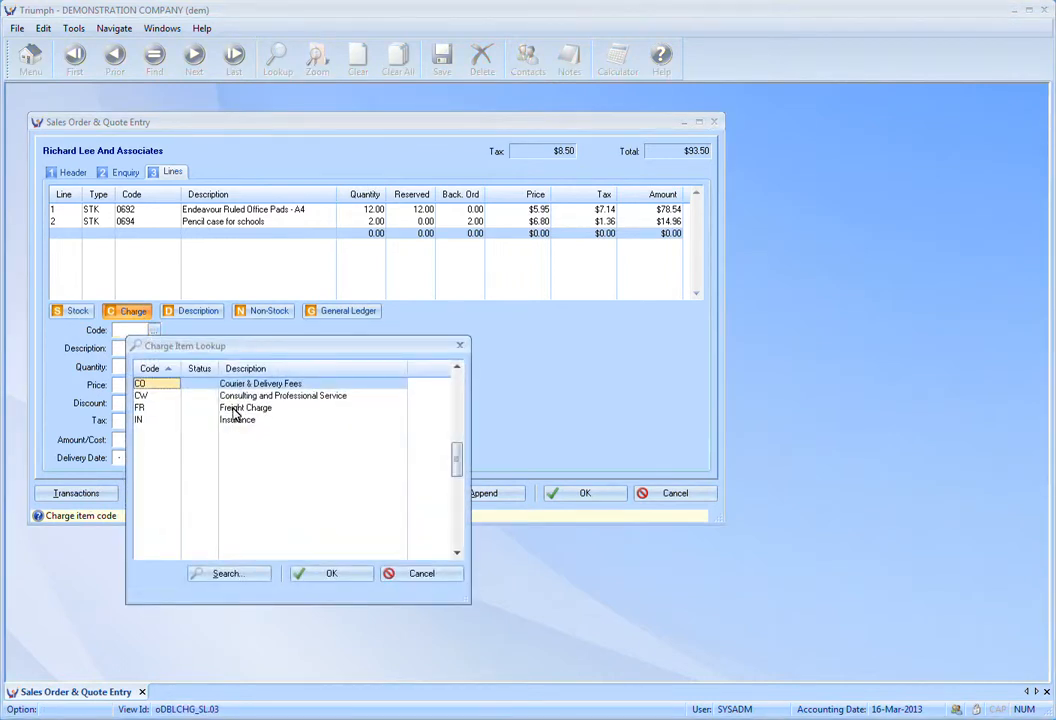
double_click(234, 410)
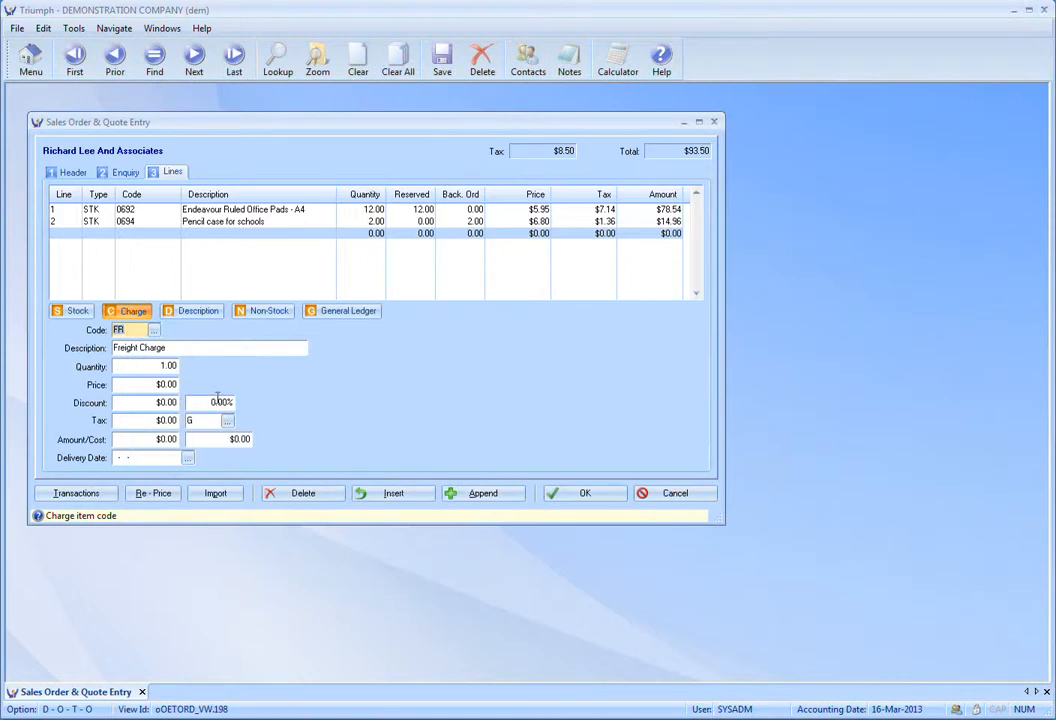
key("Tab")
left_click_drag(144, 385, 200, 384)
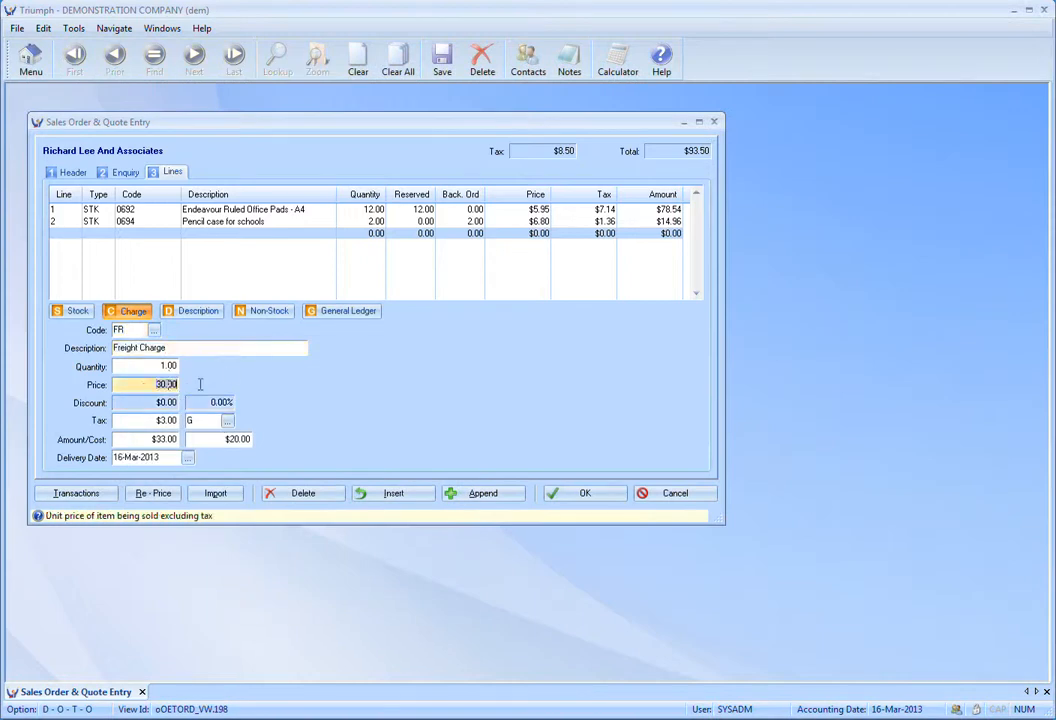
type("20")
key("Tab")
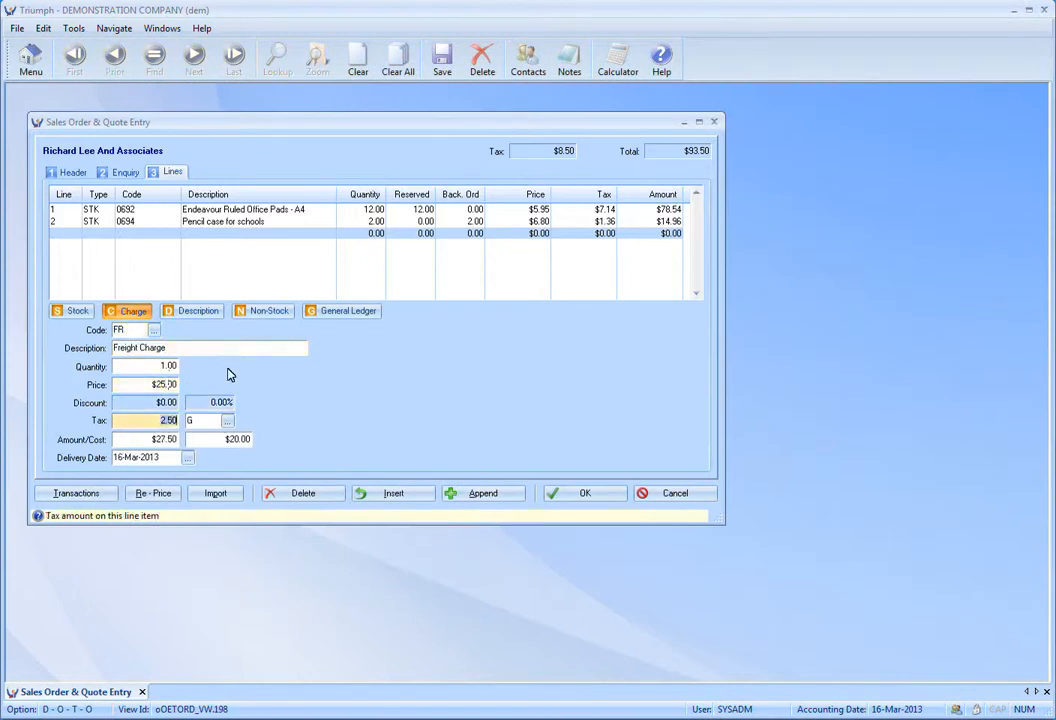
left_click(549, 497)
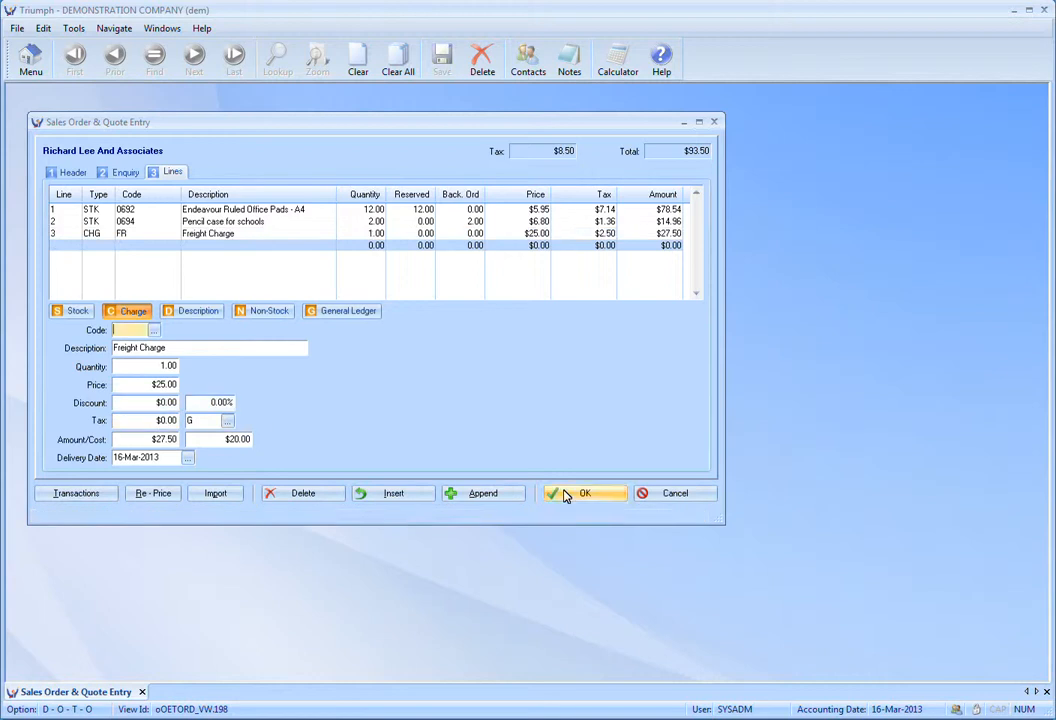
- Process the order containing the freight charge, previewing the customer order document and declining to process an invoice
left_click(412, 439)
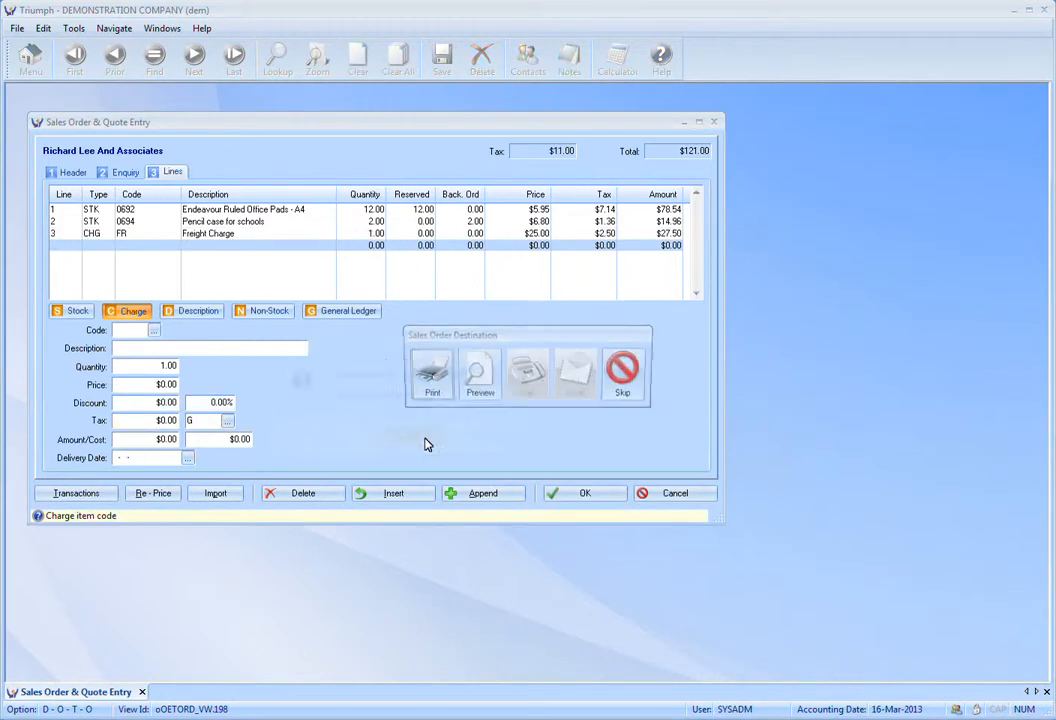
left_click(476, 376)
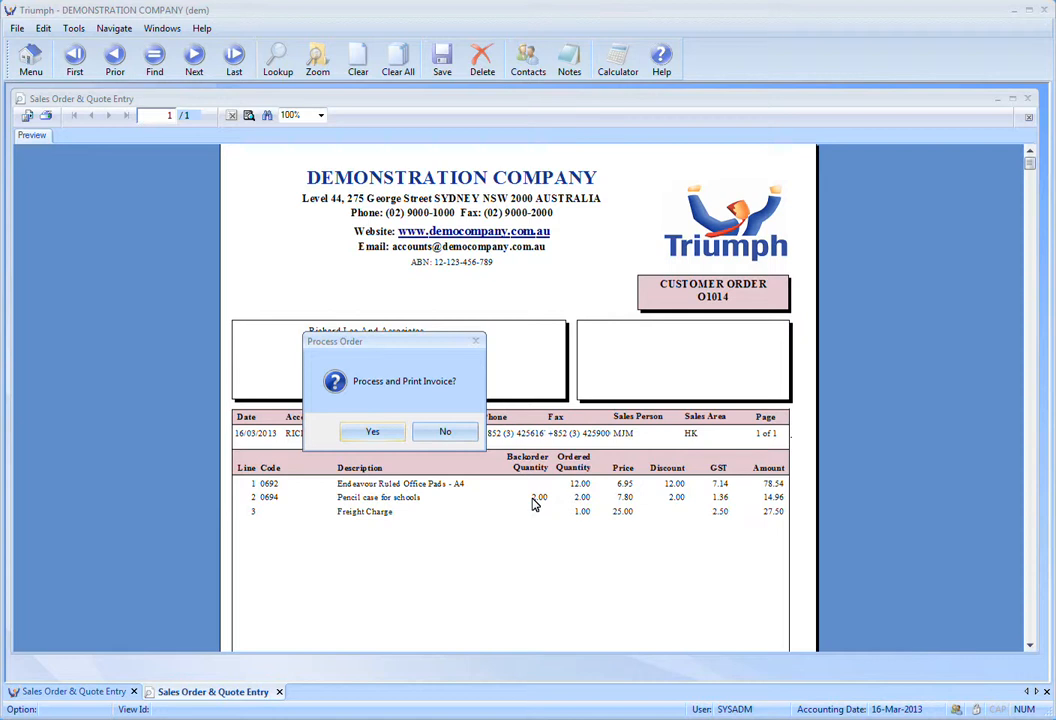
left_click(446, 434)
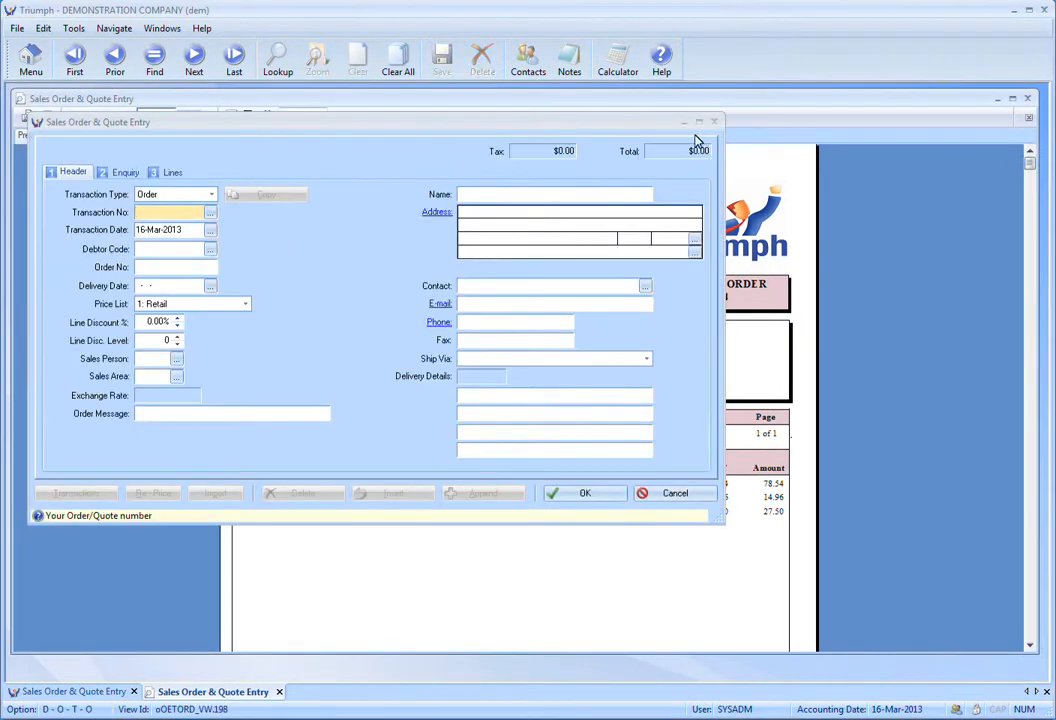
- Reopen the order just processed and delete its line for stock item 0694, Pencil case for schools
left_click(210, 212)
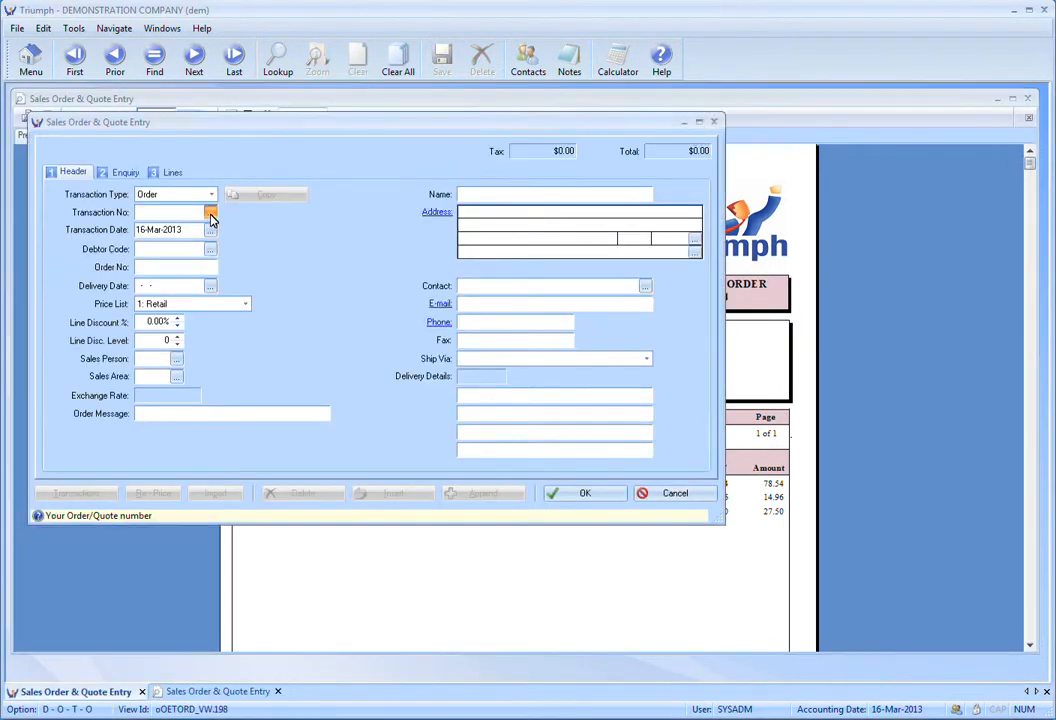
double_click(172, 349)
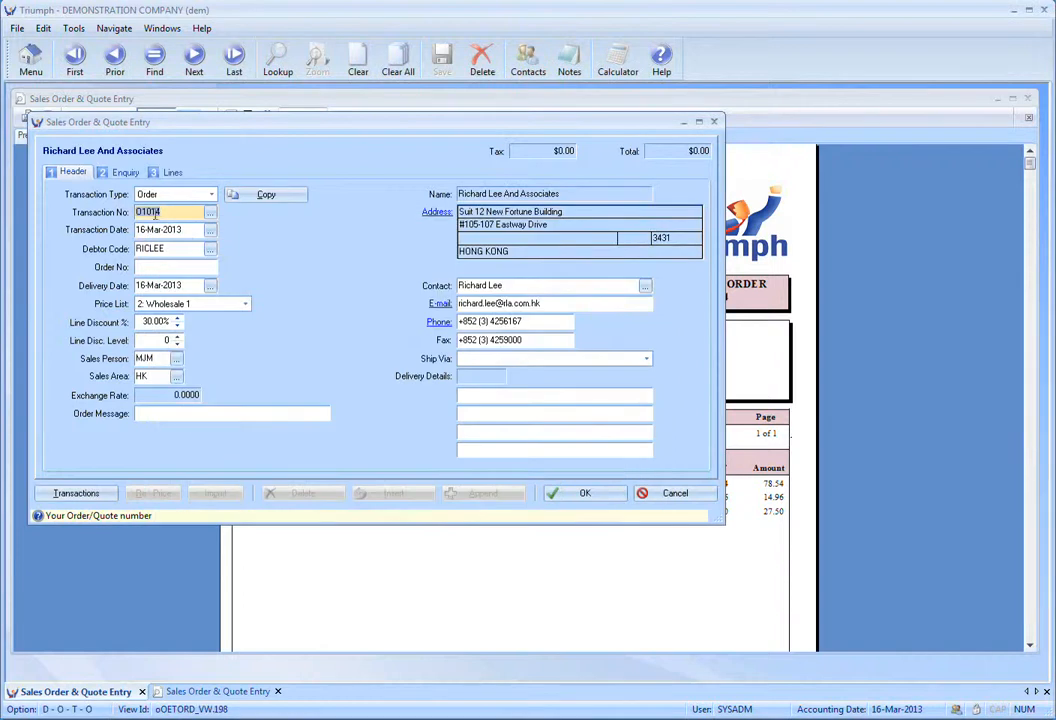
left_click(173, 173)
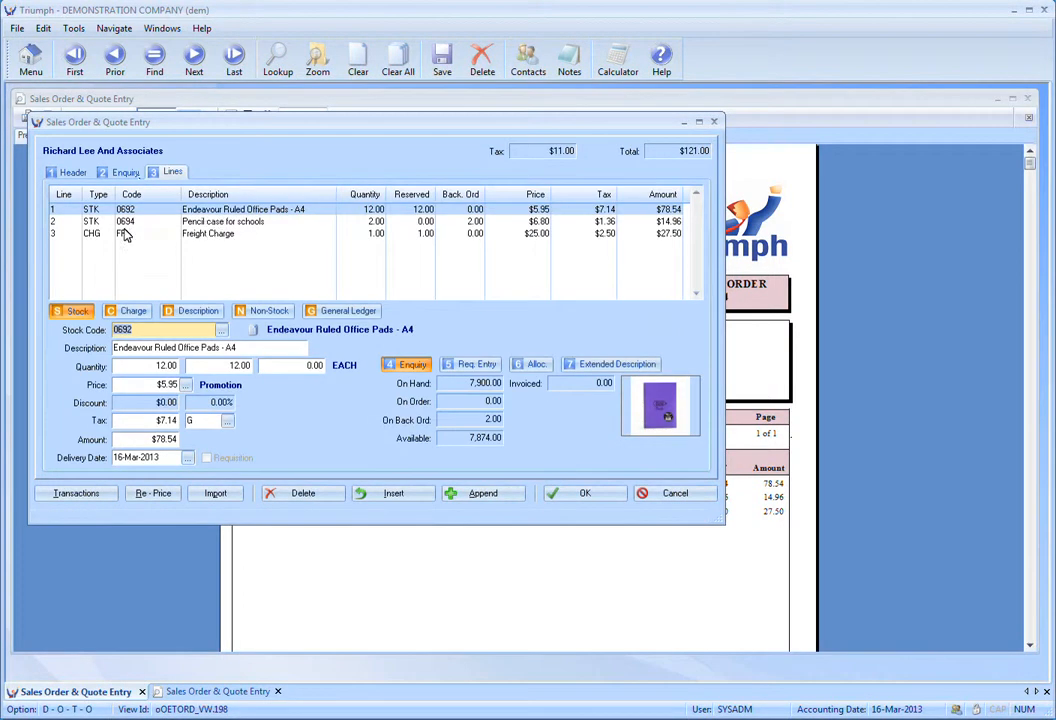
left_click(219, 222)
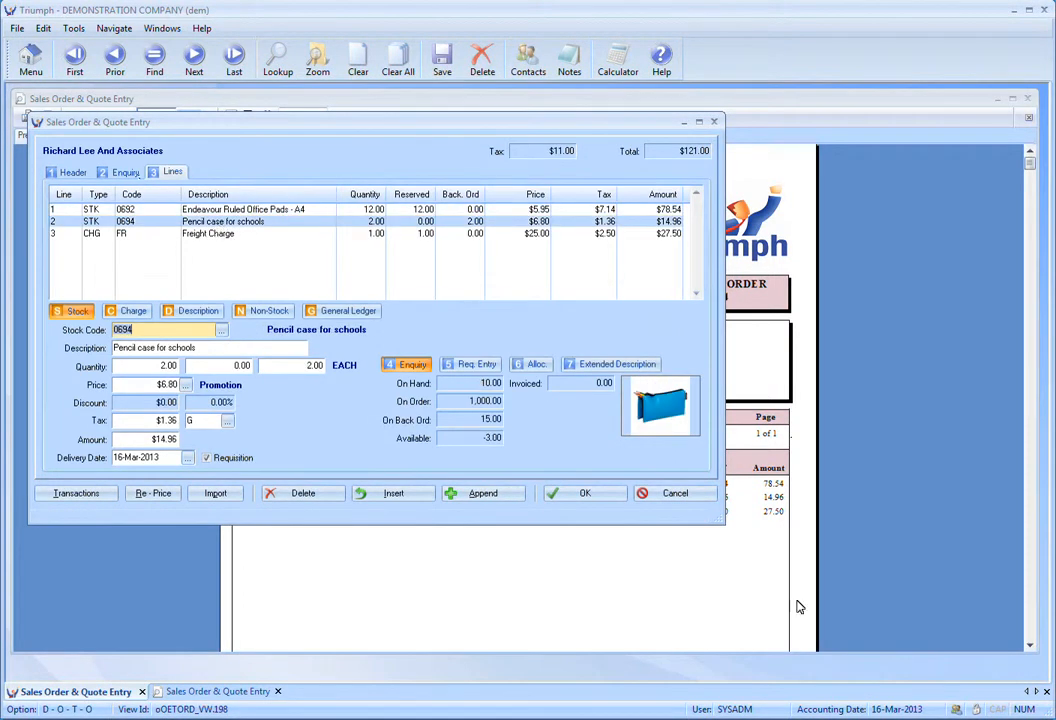
left_click(285, 495)
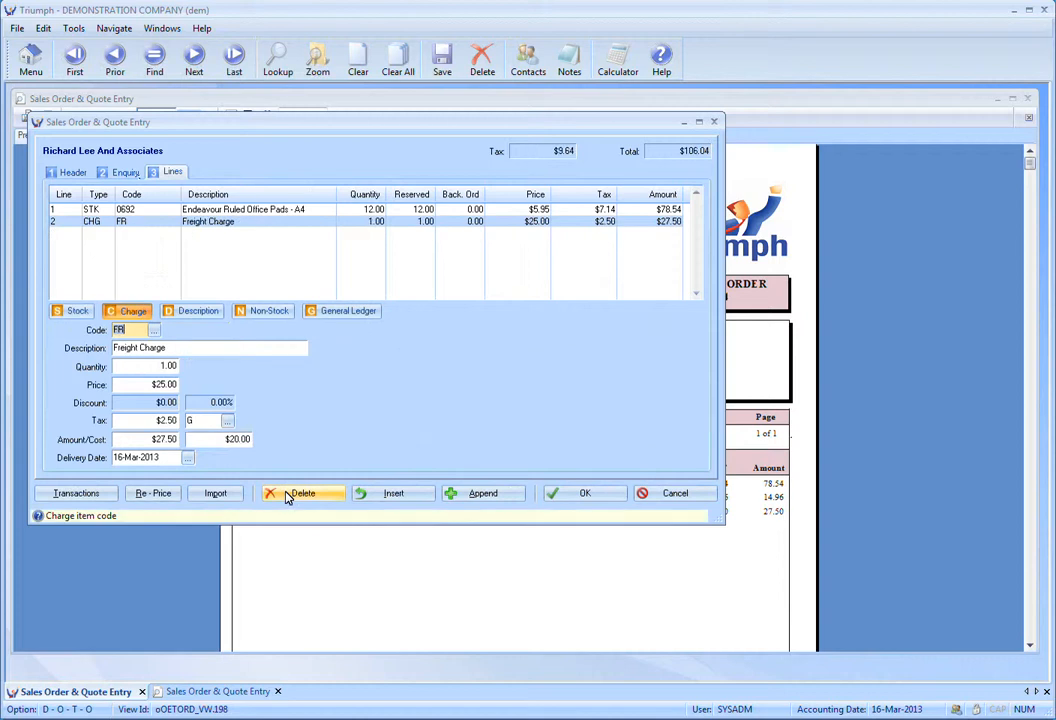
- Accept the order without the pencil case line and preview its updated customer order document
left_click(556, 496)
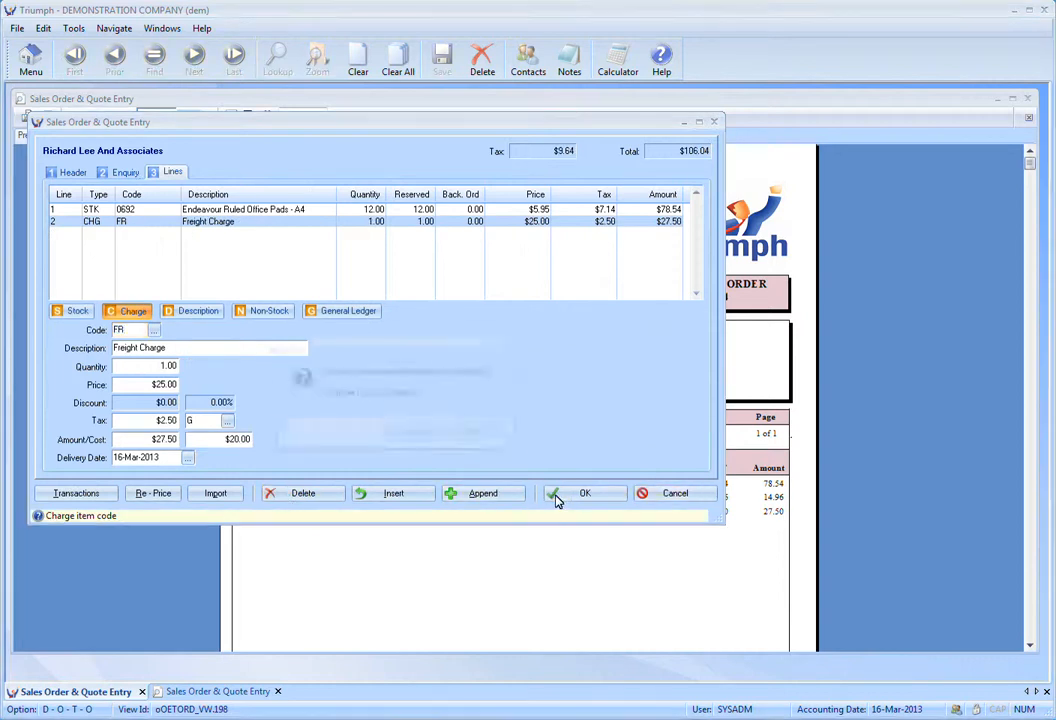
left_click(399, 442)
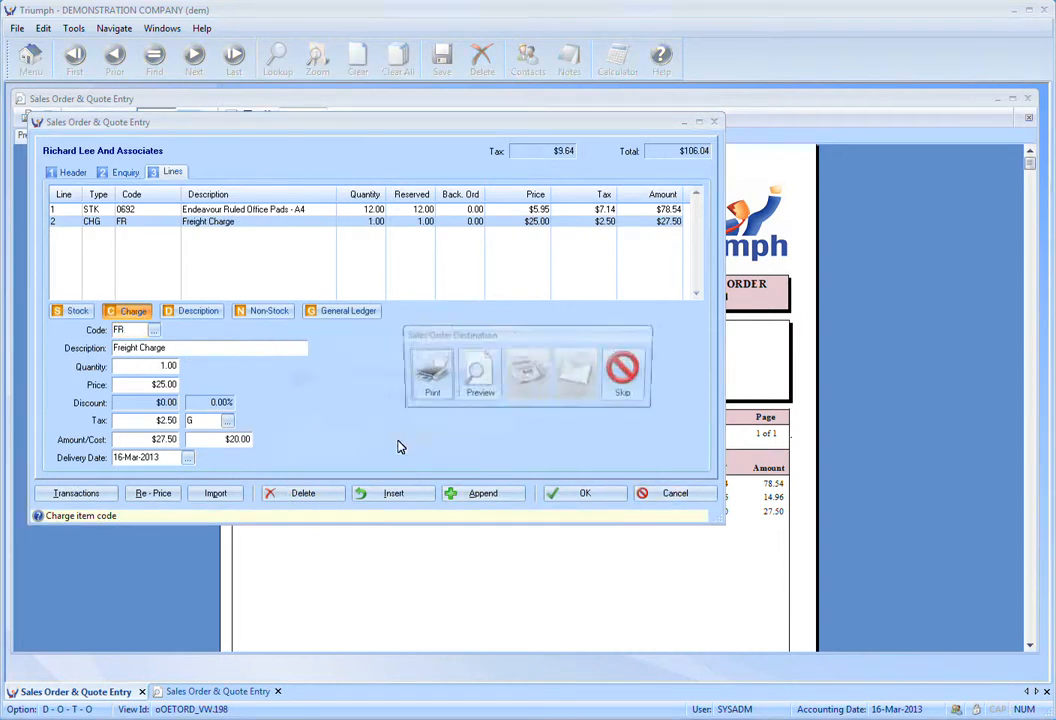
left_click(473, 397)
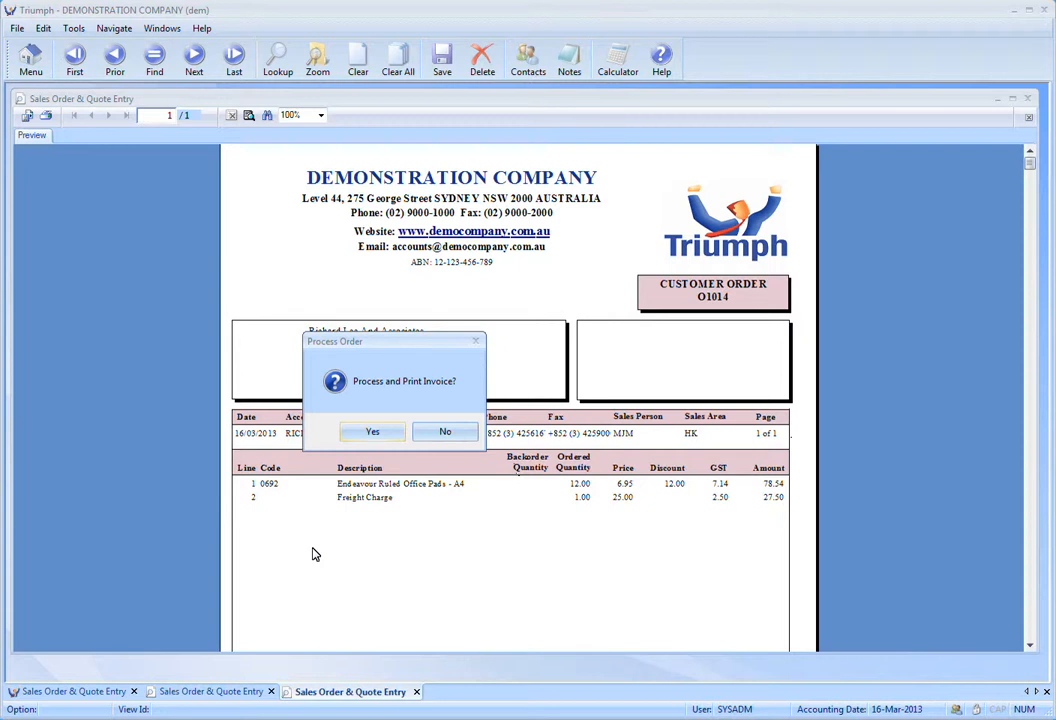
- Process the order's invoice with a preview of the tax invoice, and close all open document previews
left_click(378, 433)
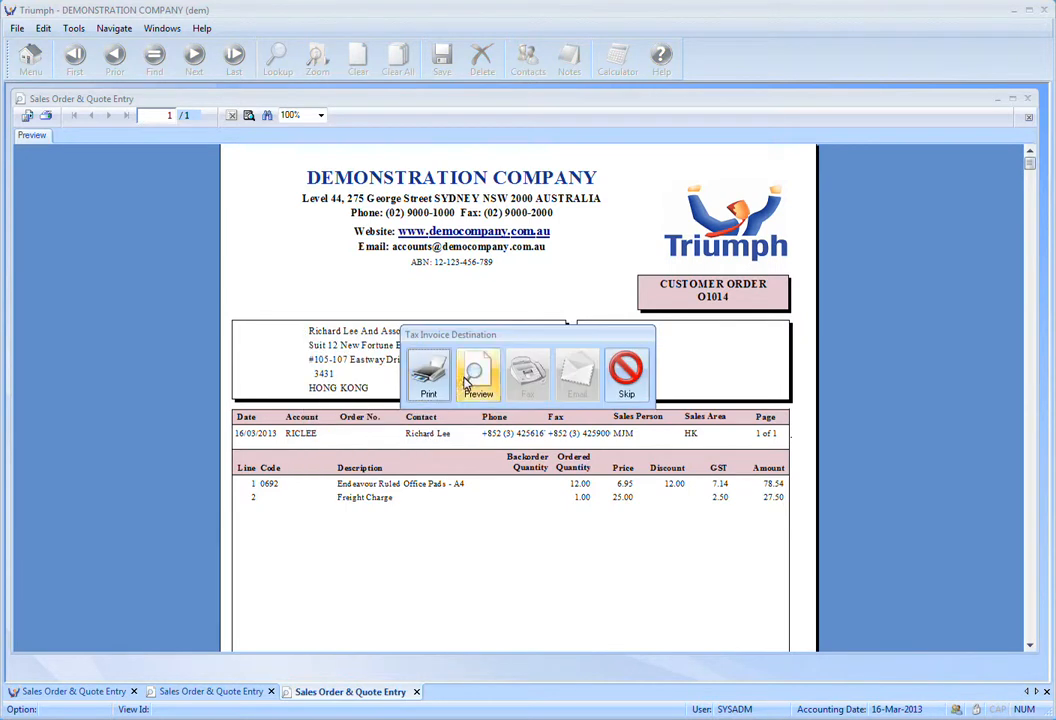
left_click(483, 378)
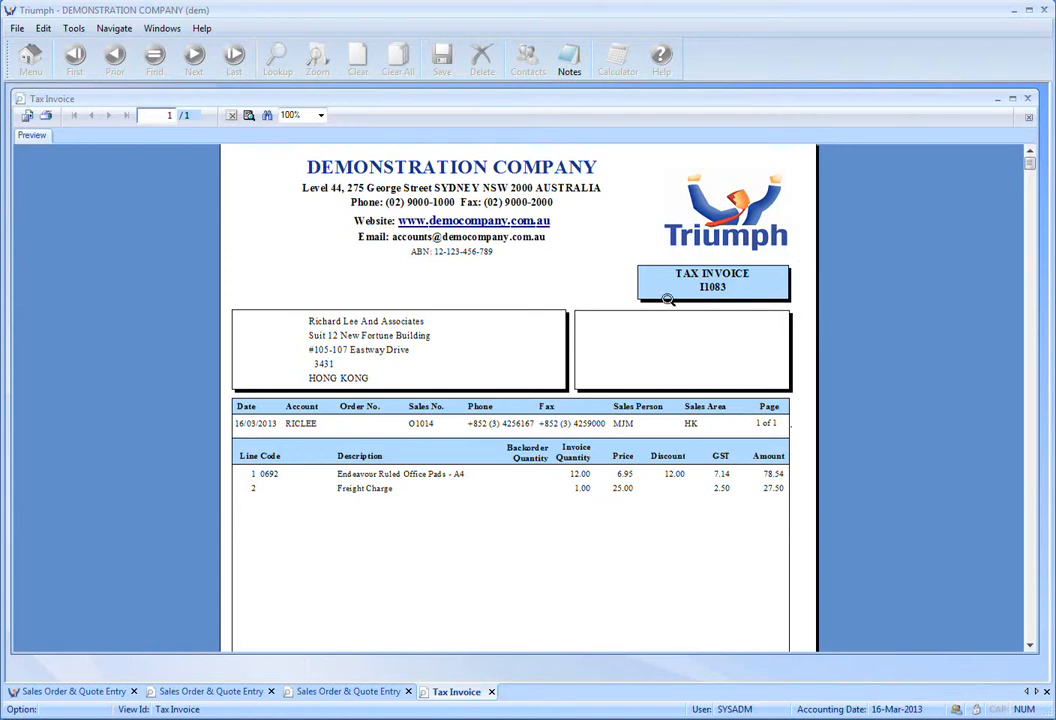
left_click(1026, 99)
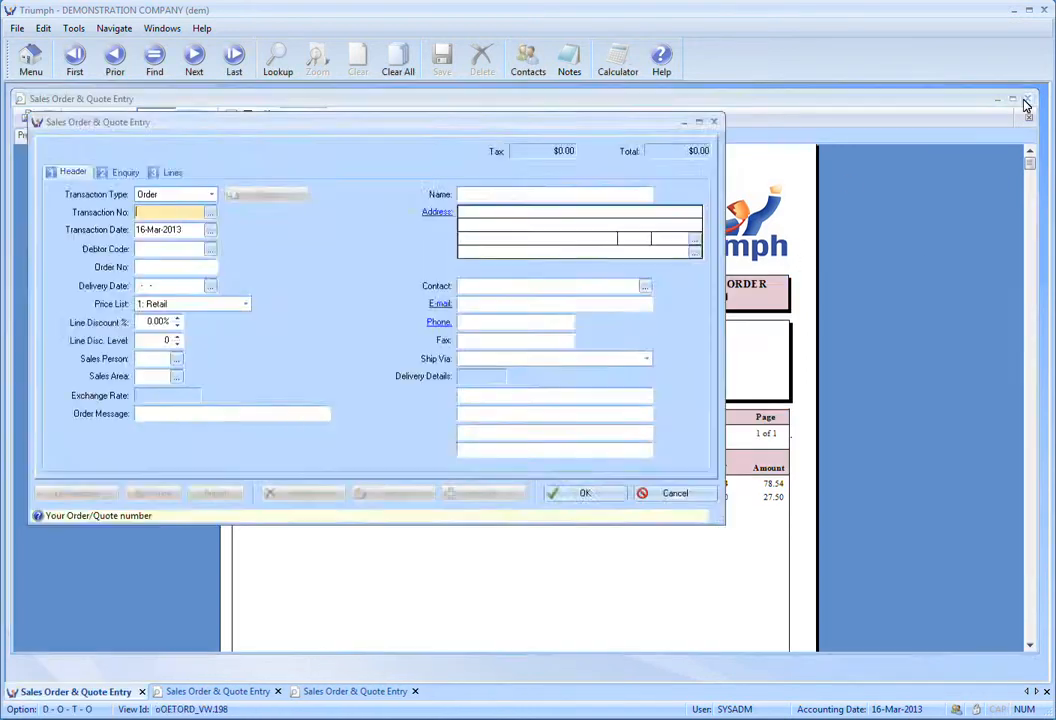
left_click(1026, 100)
left_click(1026, 101)
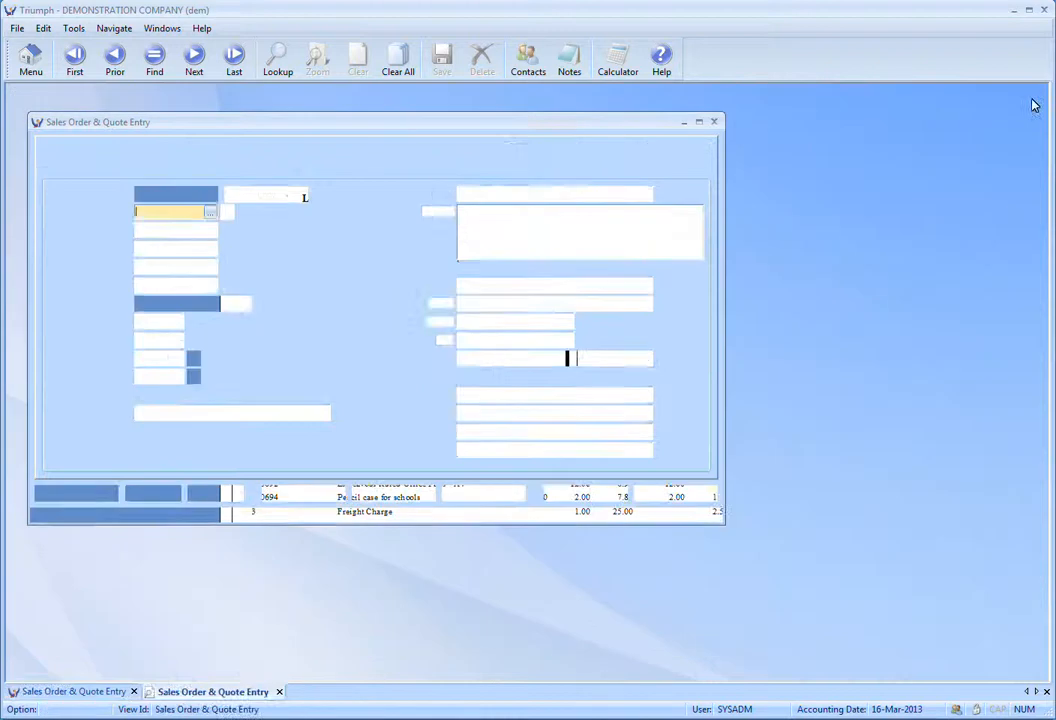
- Examine the sales order lookup with all orders included, and switch the inclusion of all orders off again
left_click(210, 217)
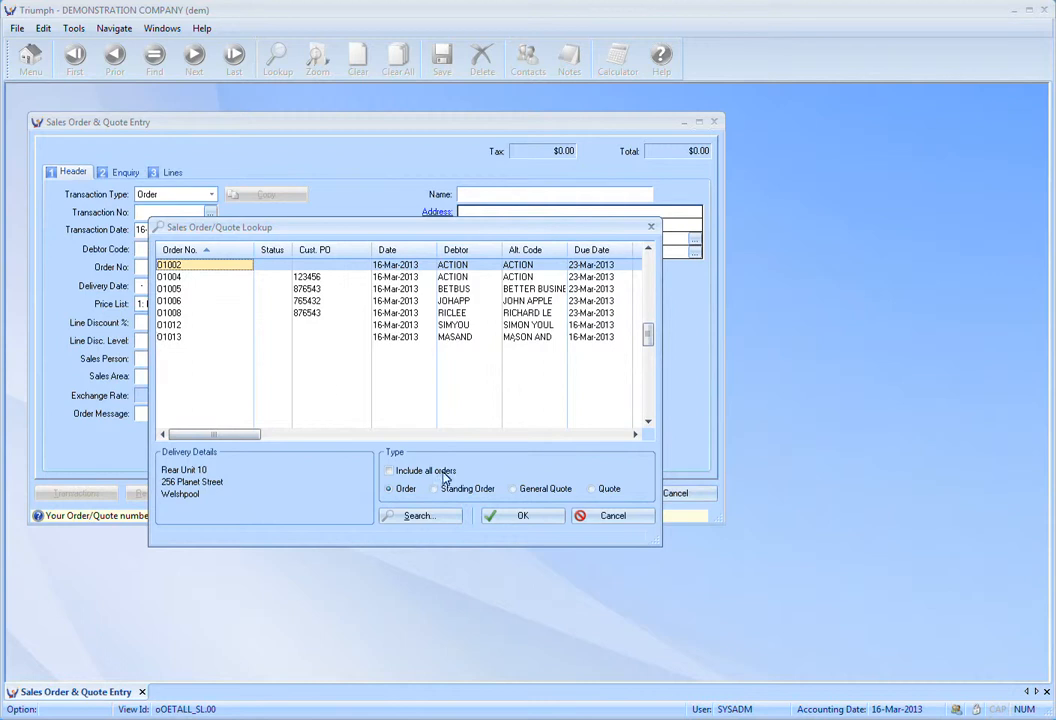
left_click(390, 472)
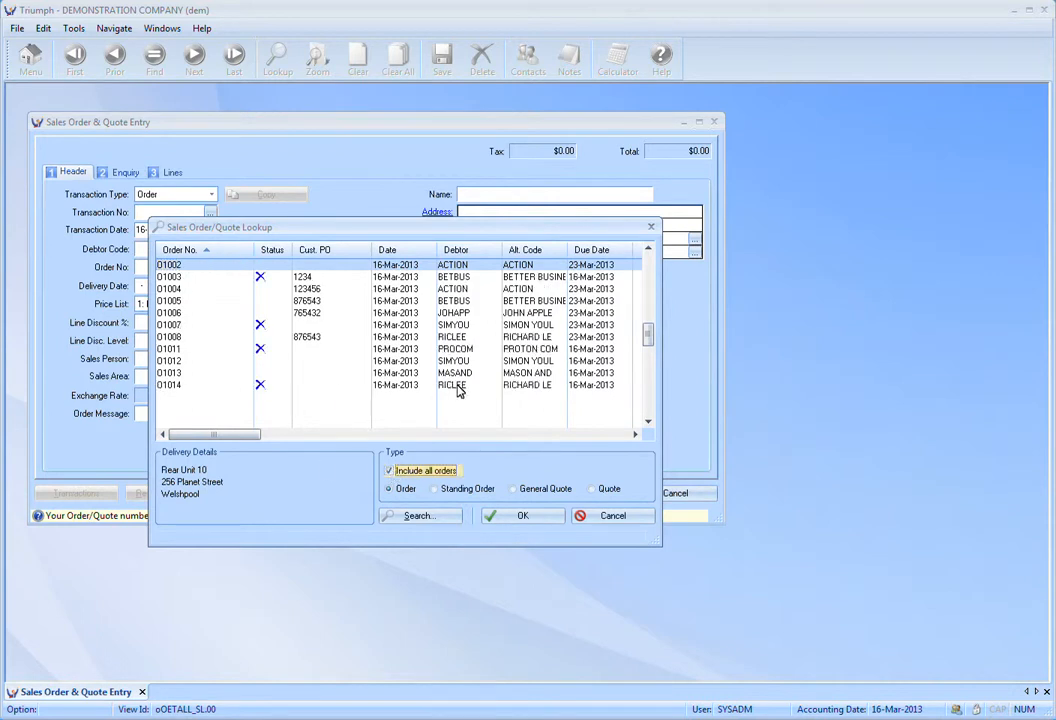
left_click(390, 471)
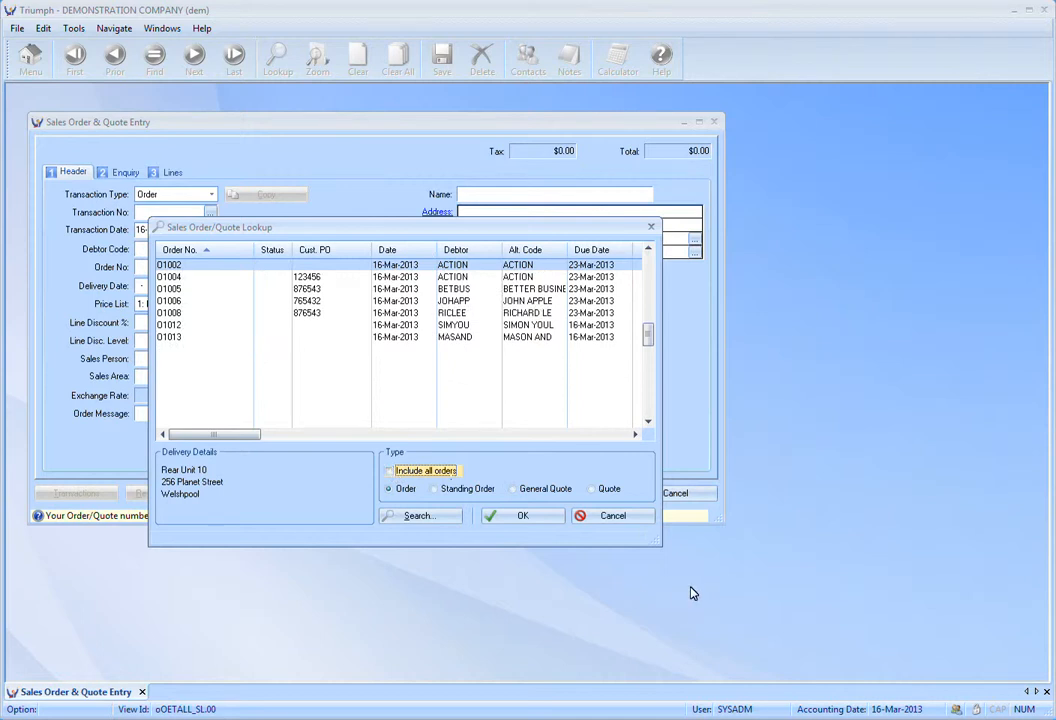